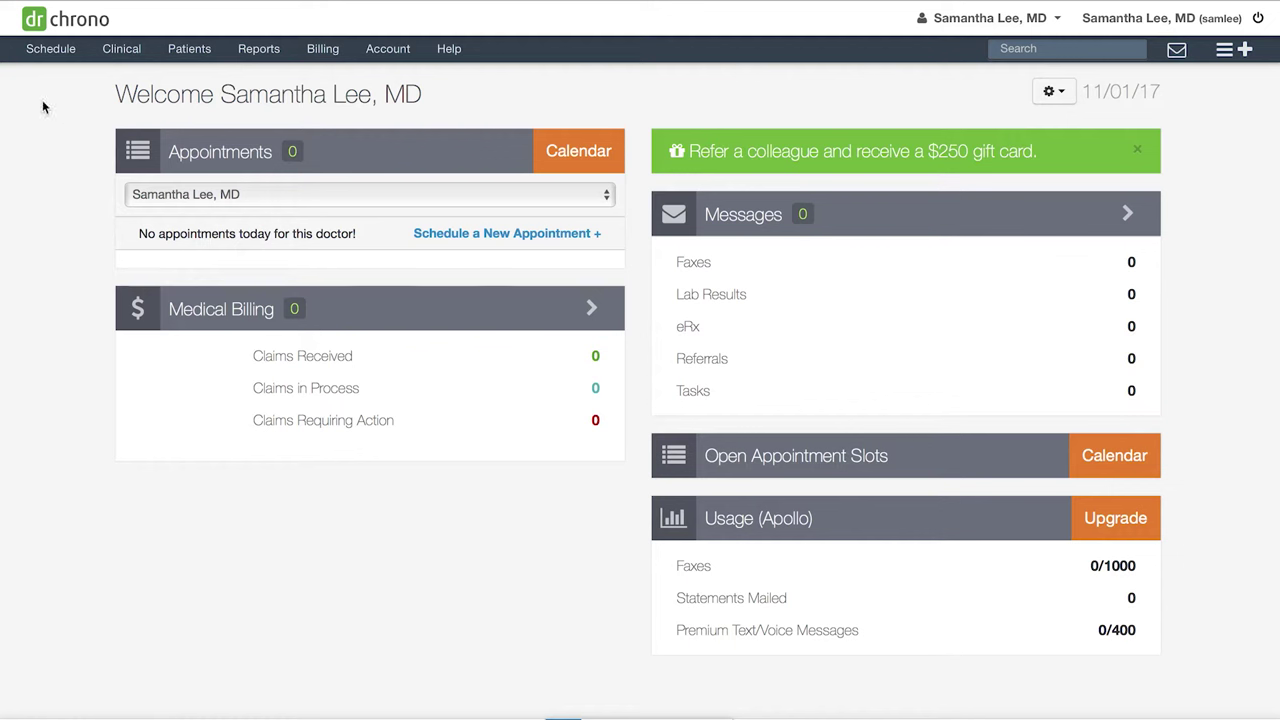
- Open the Schedule menu in the top bar to show the Scheduling Tools dropdown
click(50, 49)
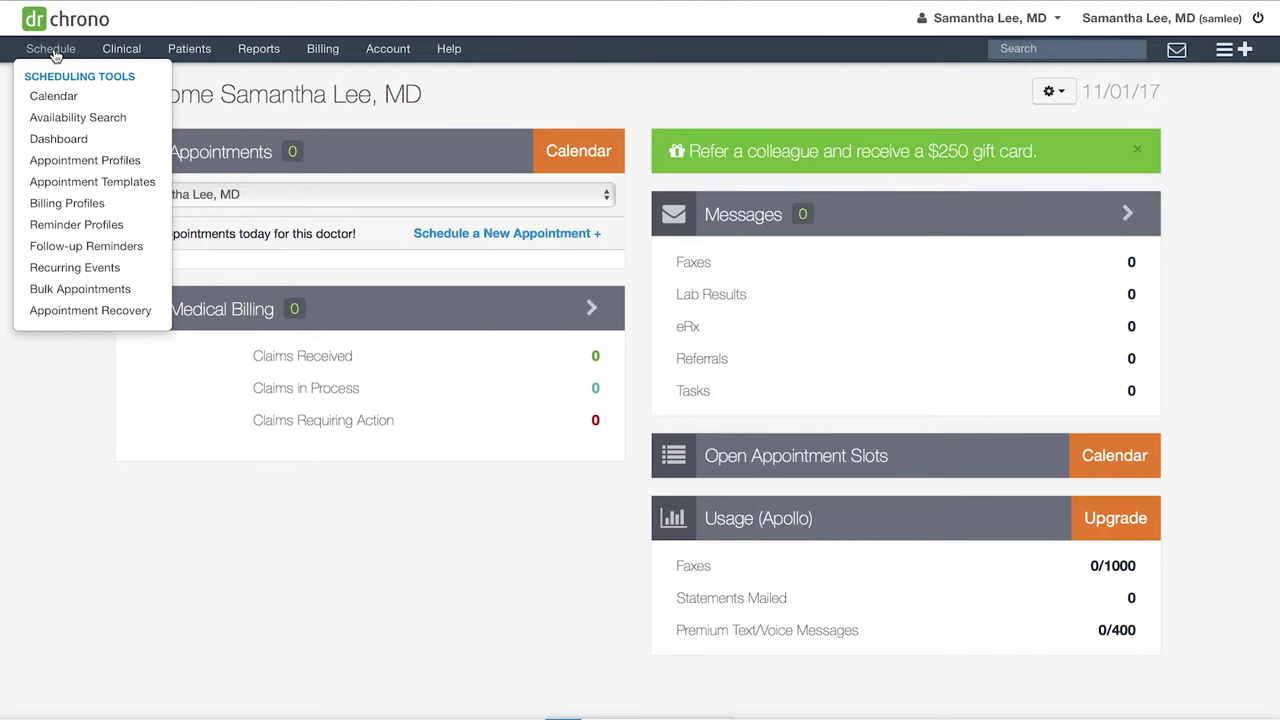
- Open the Calendar, try the Doctor and Weekly views, and return to Exam Rooms with both doctors shown
click(88, 96)
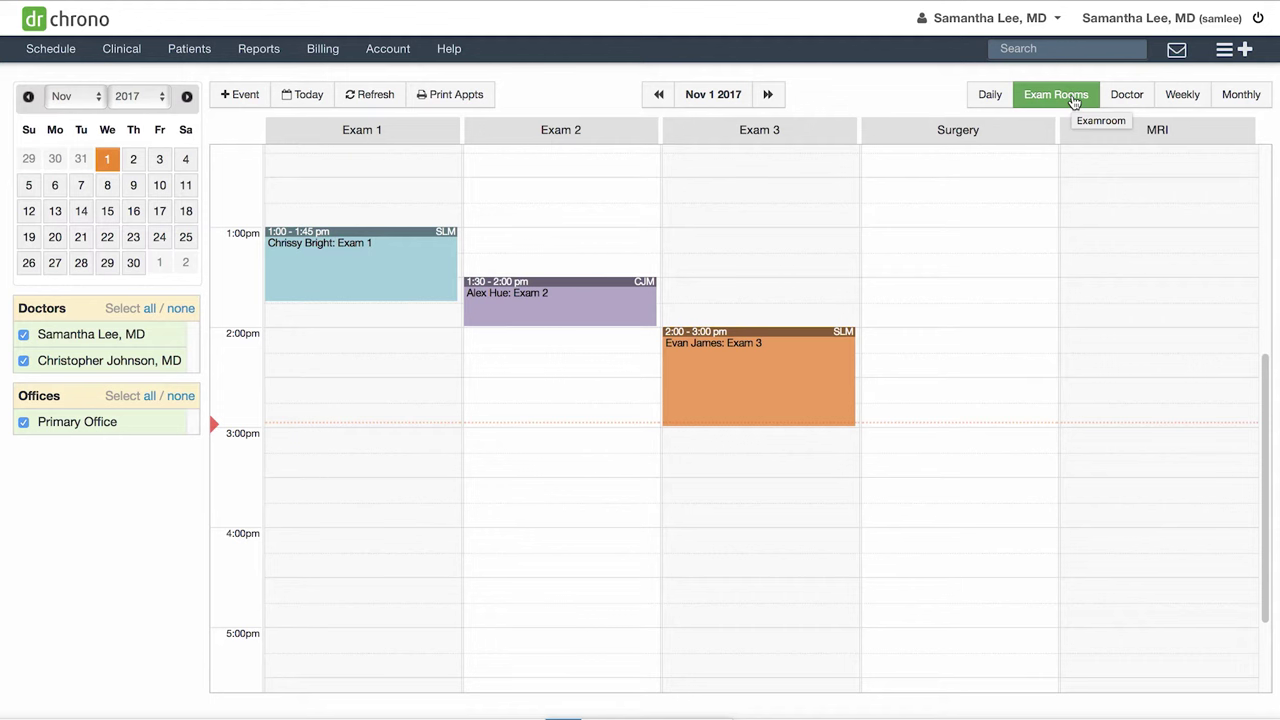
click(1137, 103)
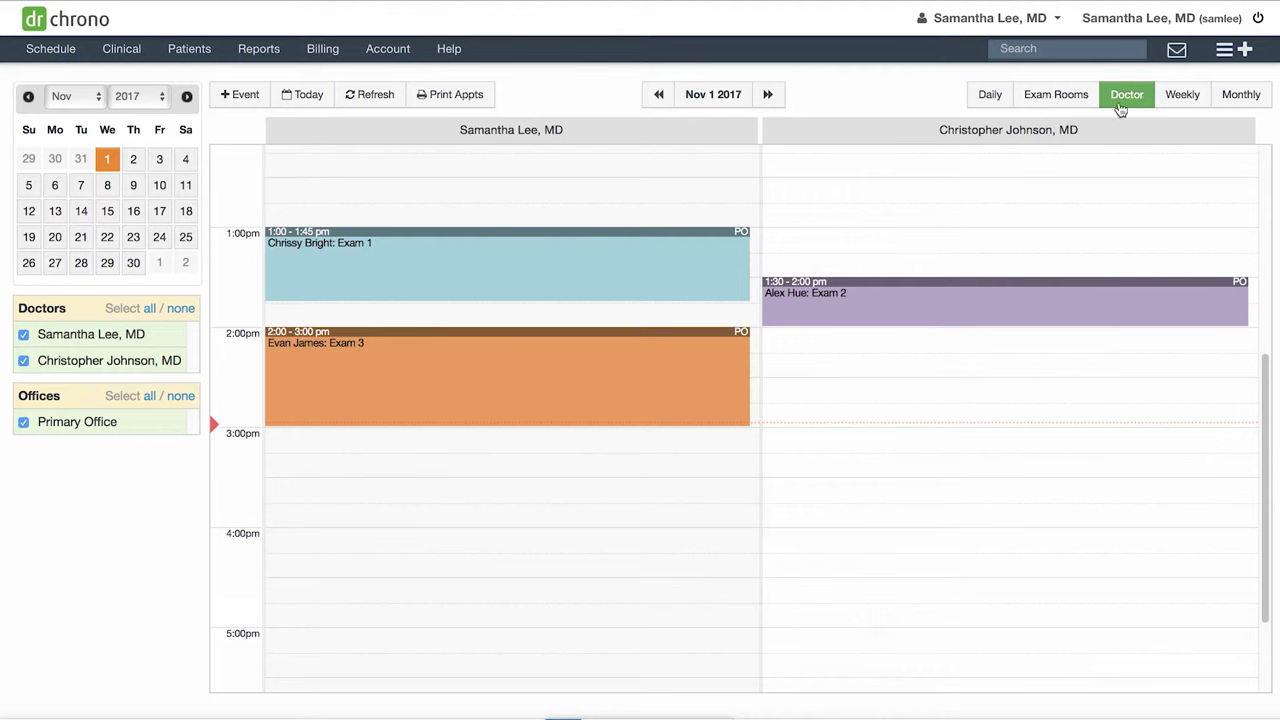
click(61, 371)
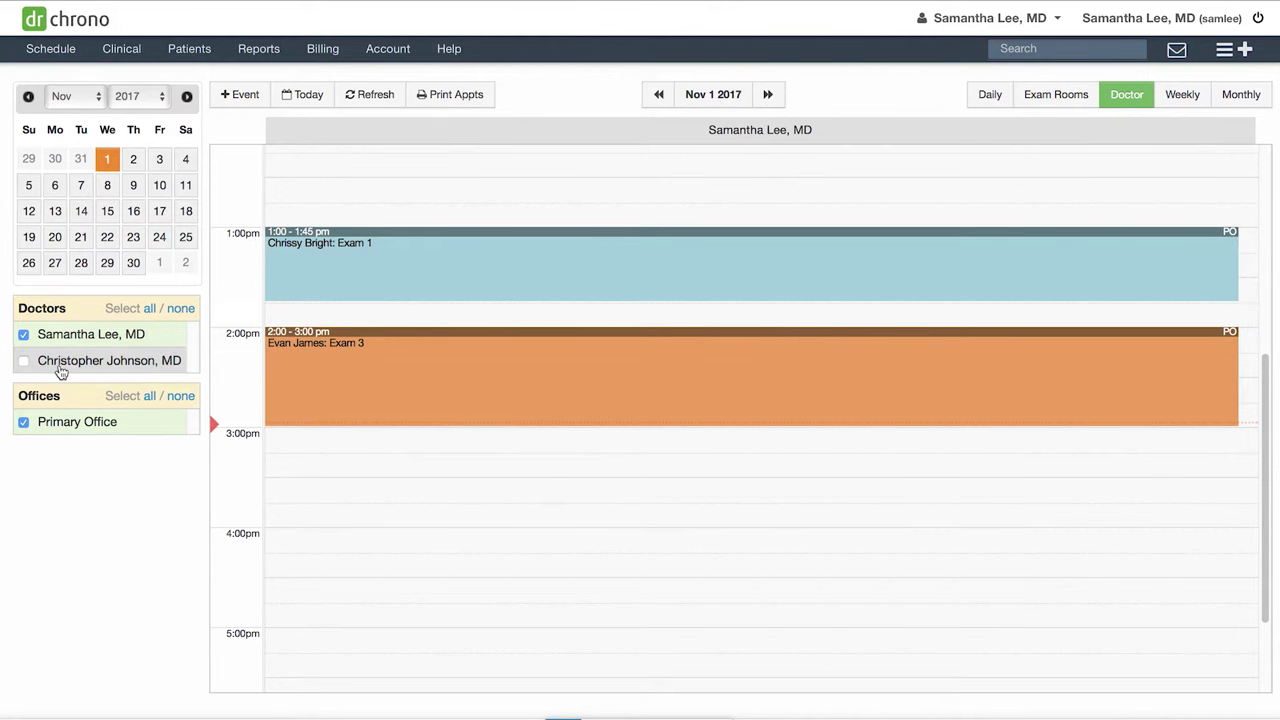
click(1182, 97)
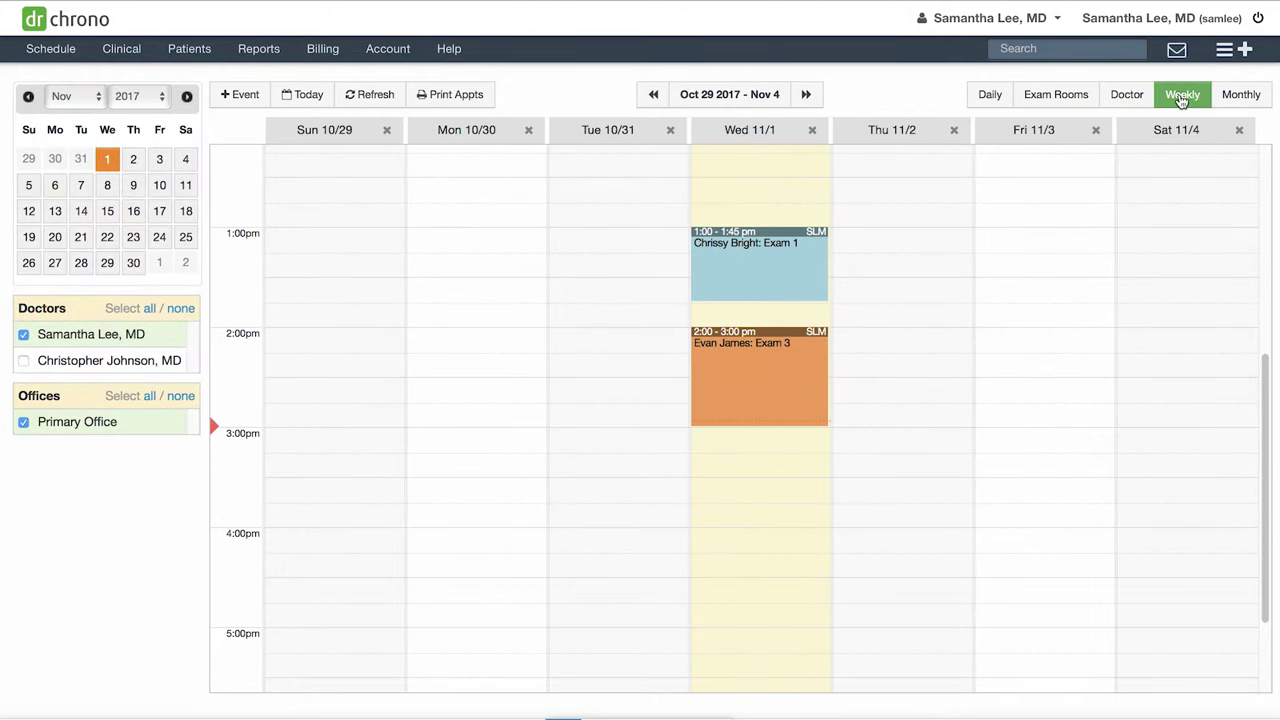
click(1058, 97)
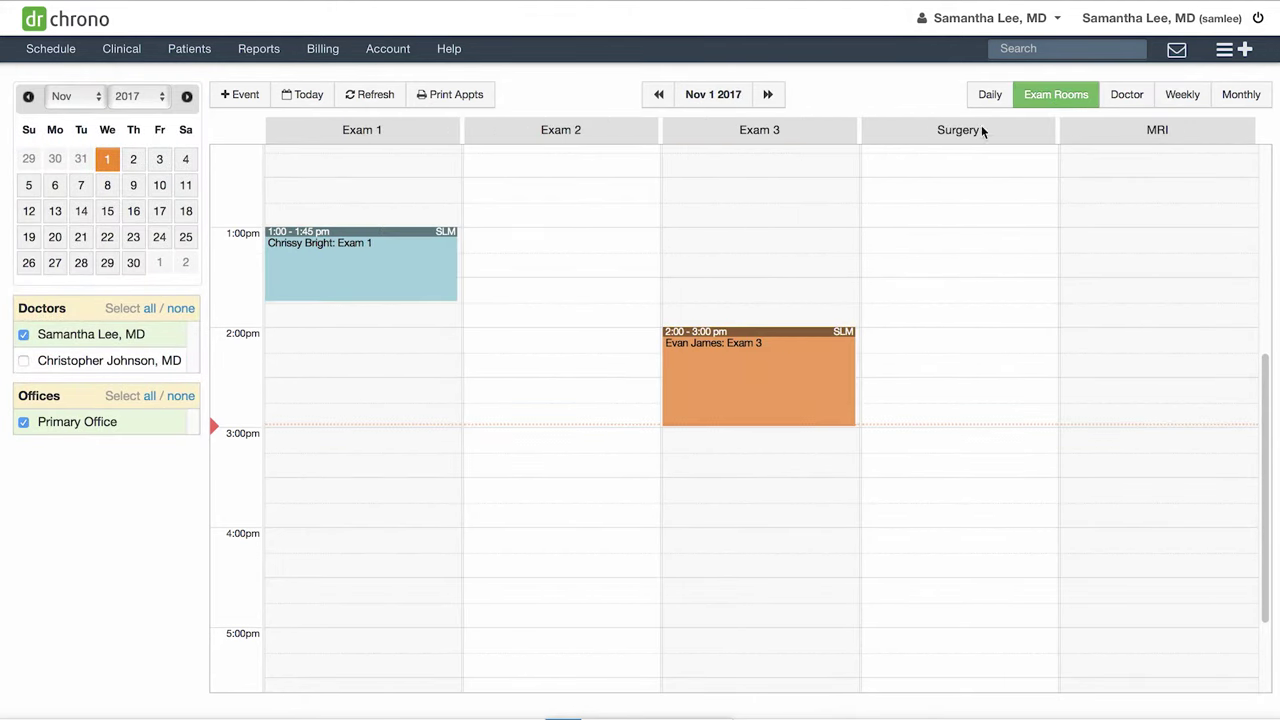
click(48, 362)
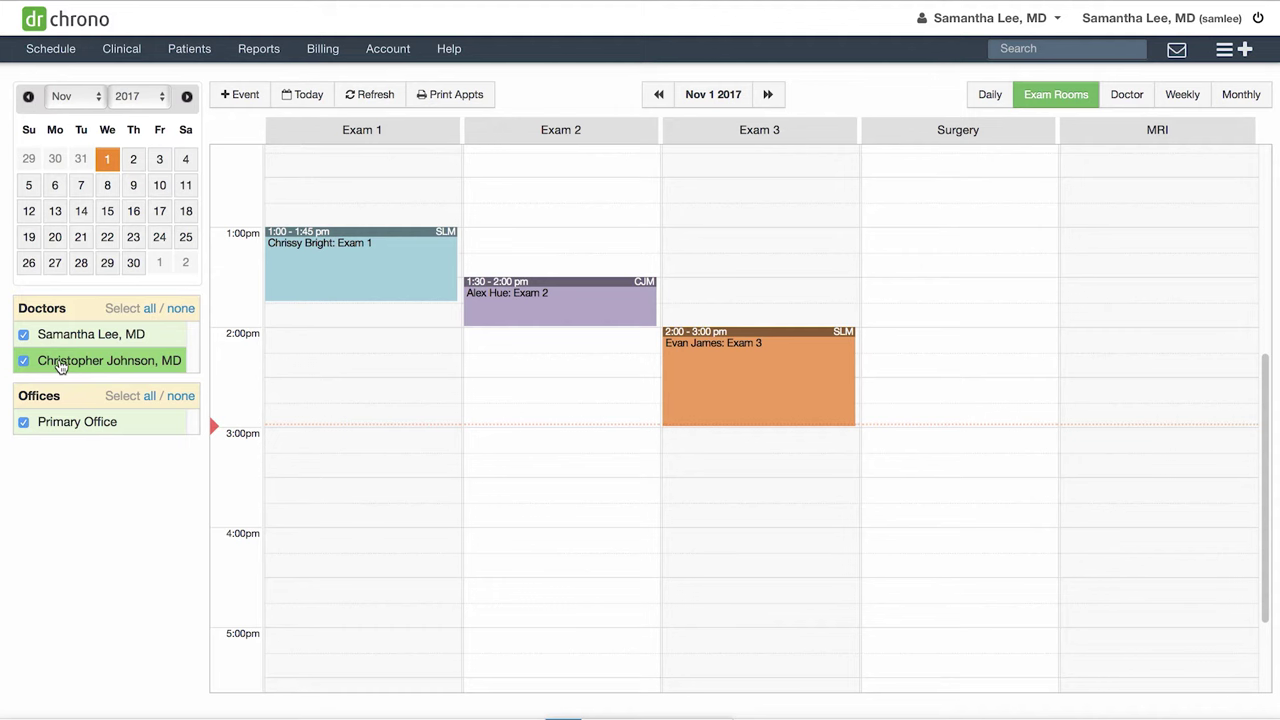
click(245, 95)
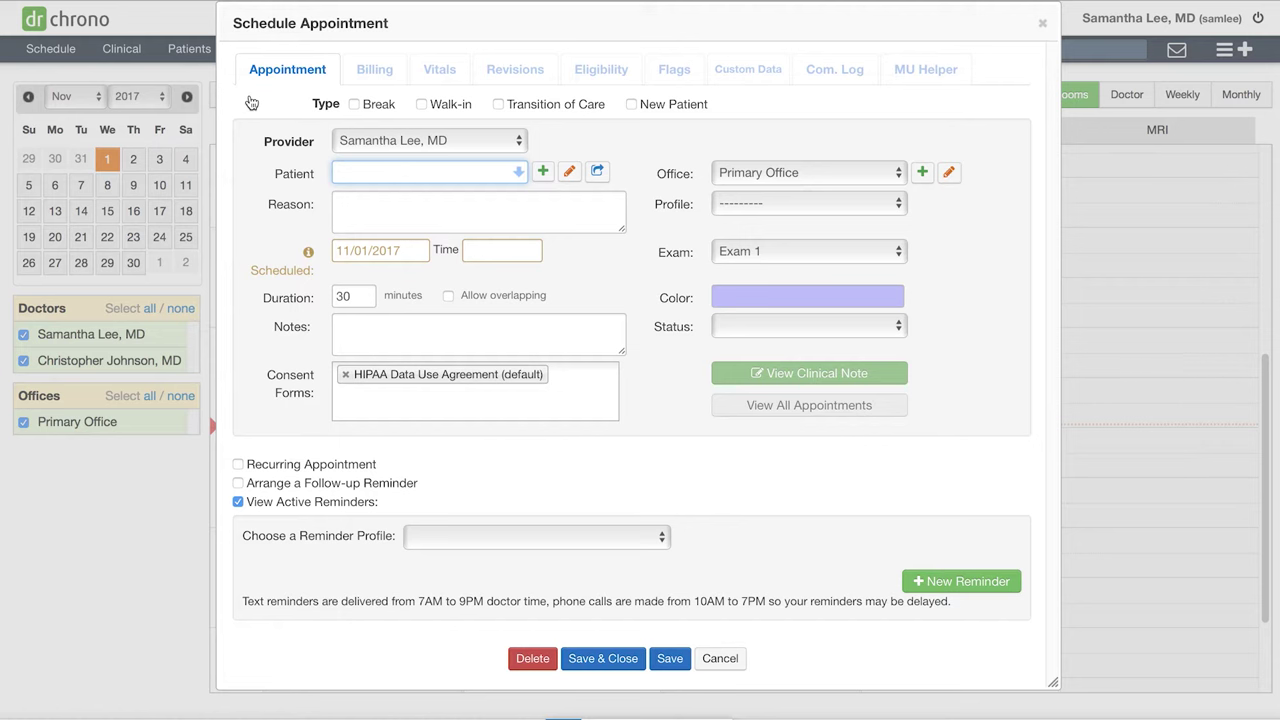
click(397, 251)
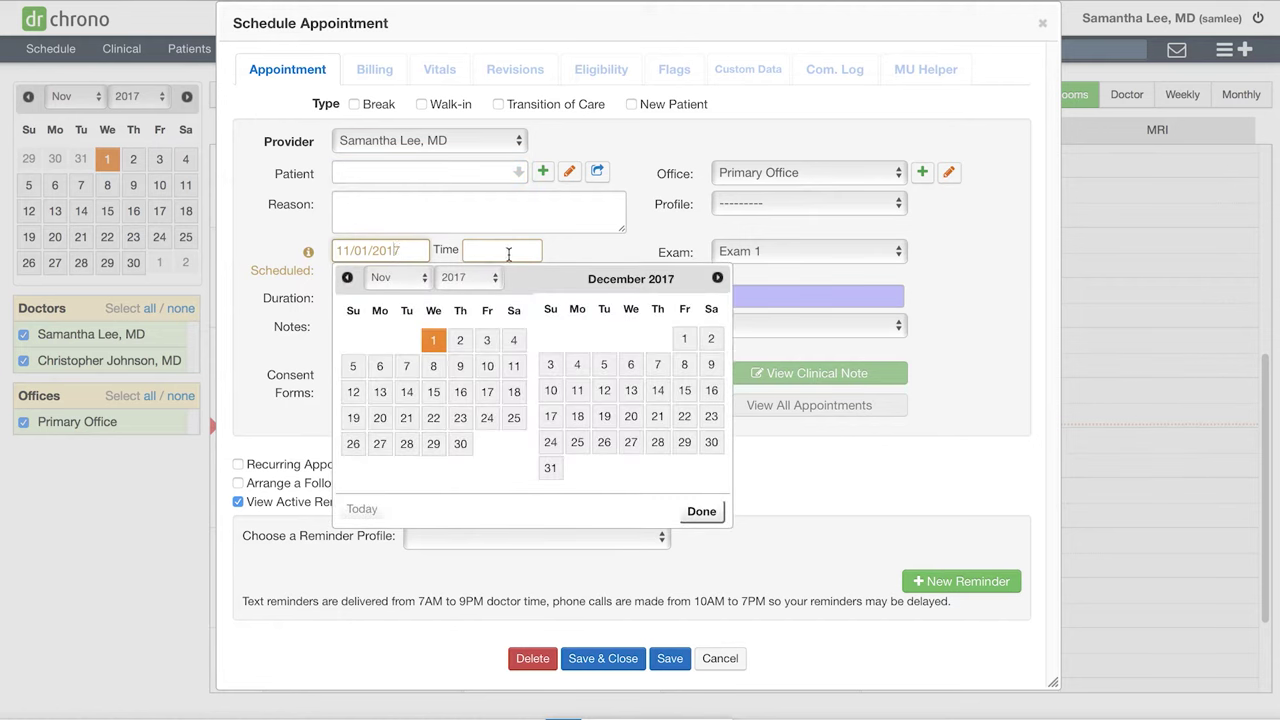
click(568, 252)
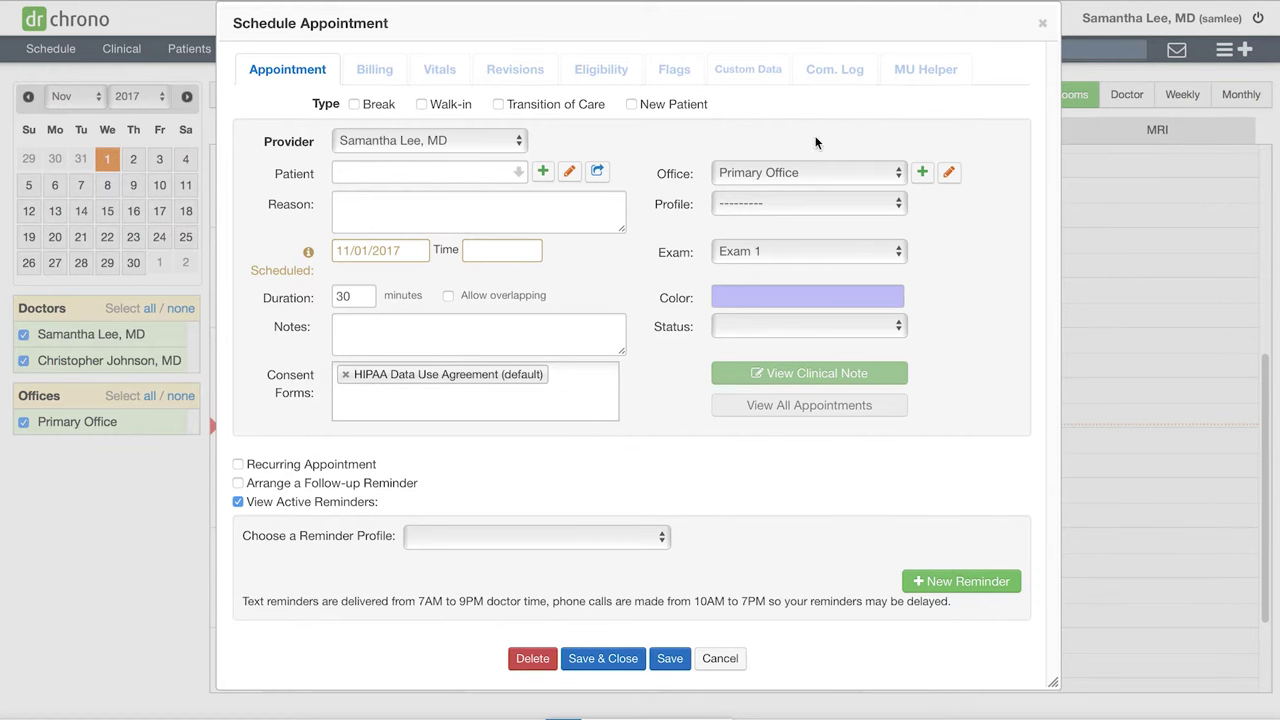
click(1042, 22)
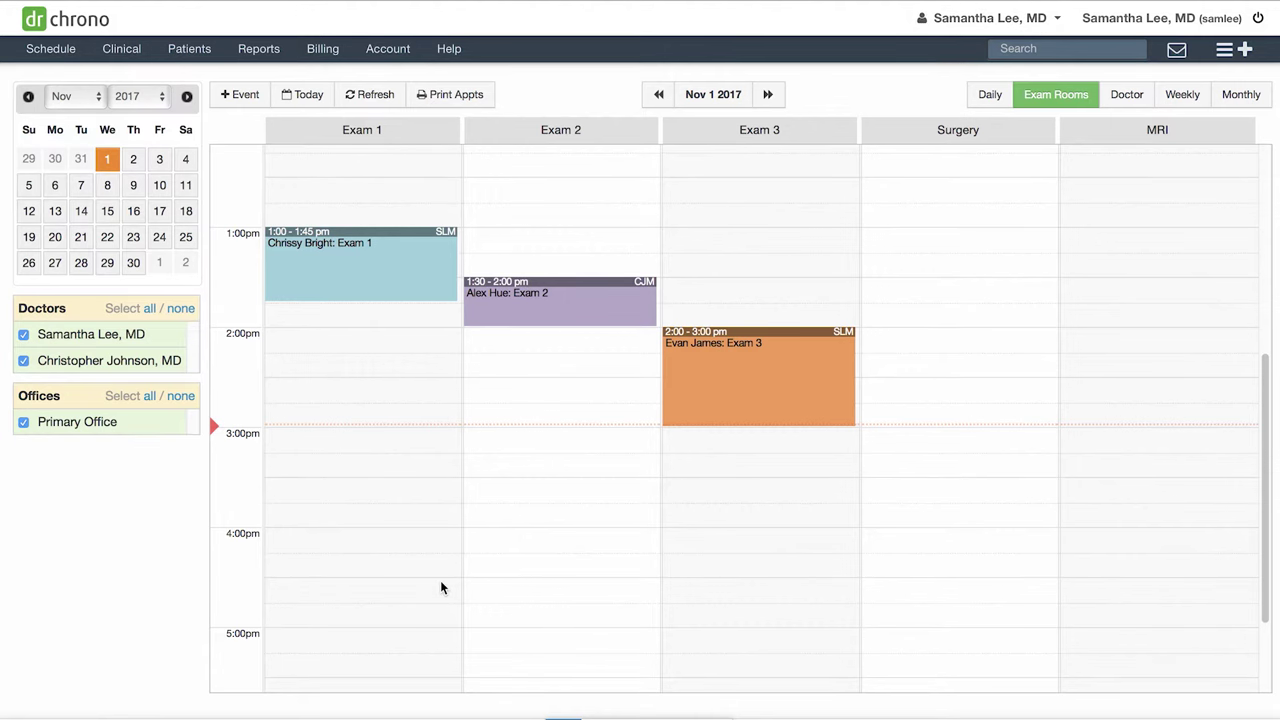
- Book the 4:00–4:30 PM Exam 1 slot on Nov 1 for the searched existing patient
scroll(440, 587, down, 1)
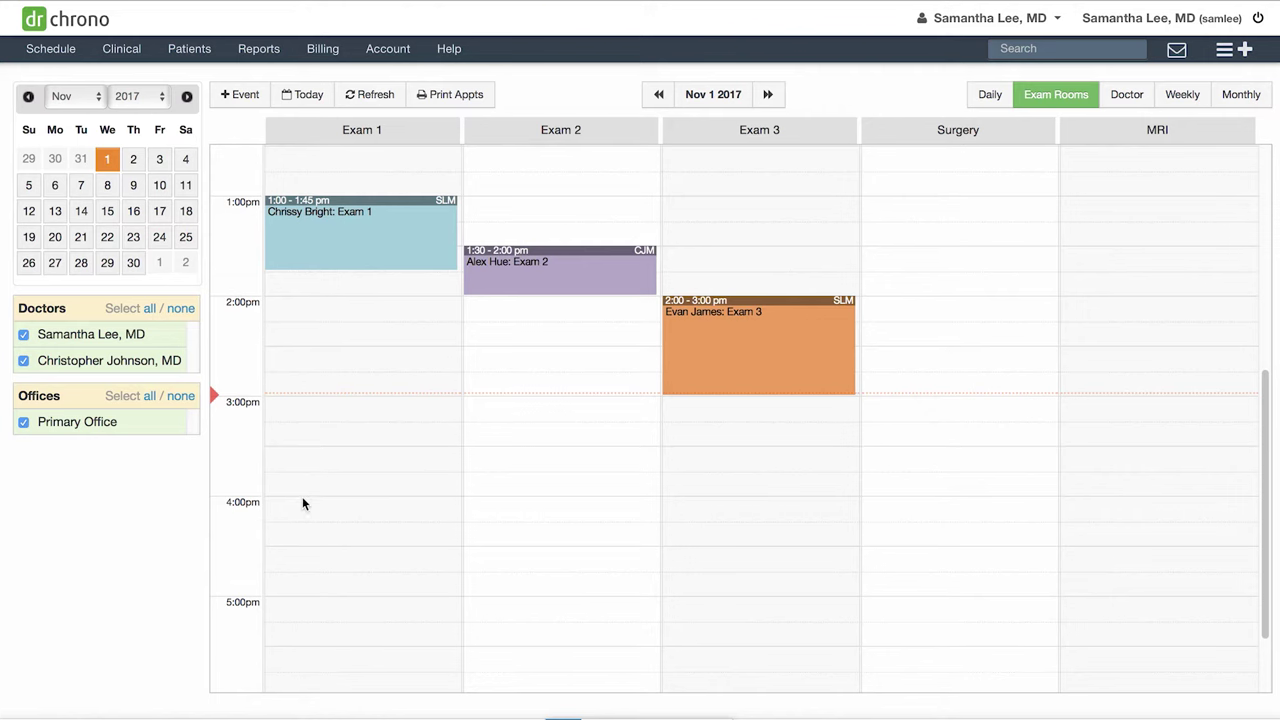
drag(302, 500, 304, 546)
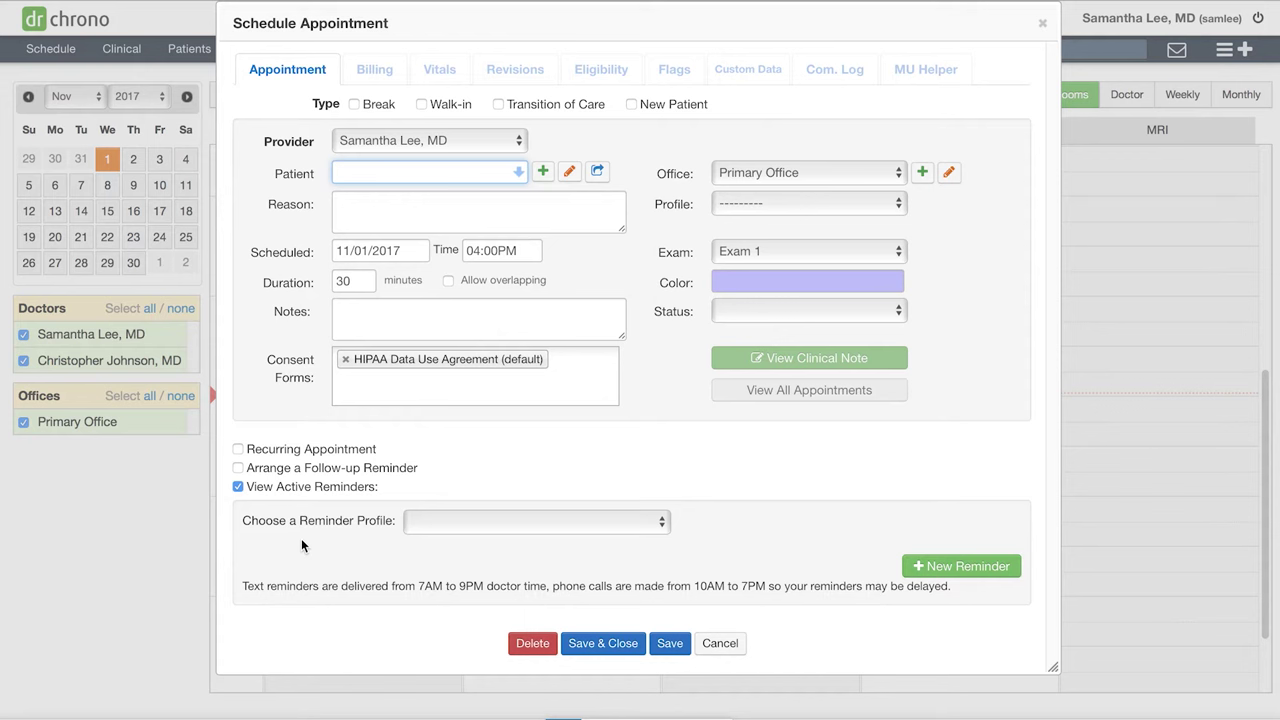
text(alex)
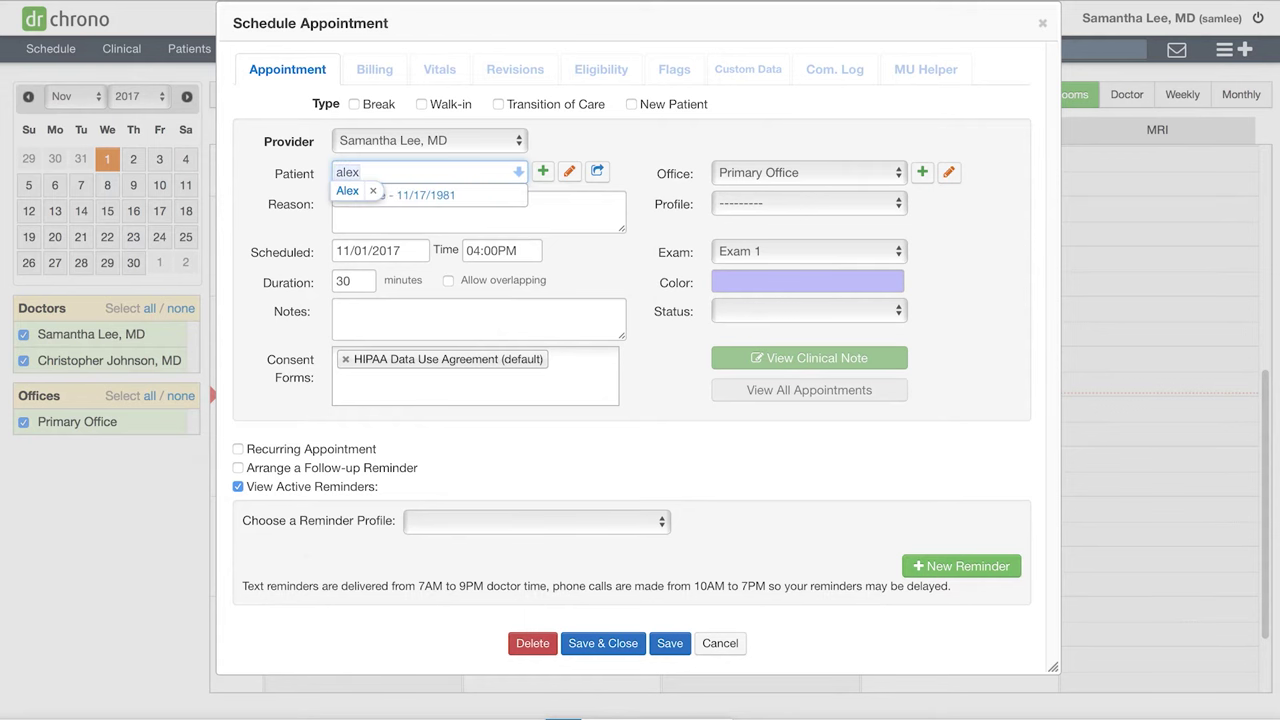
click(473, 191)
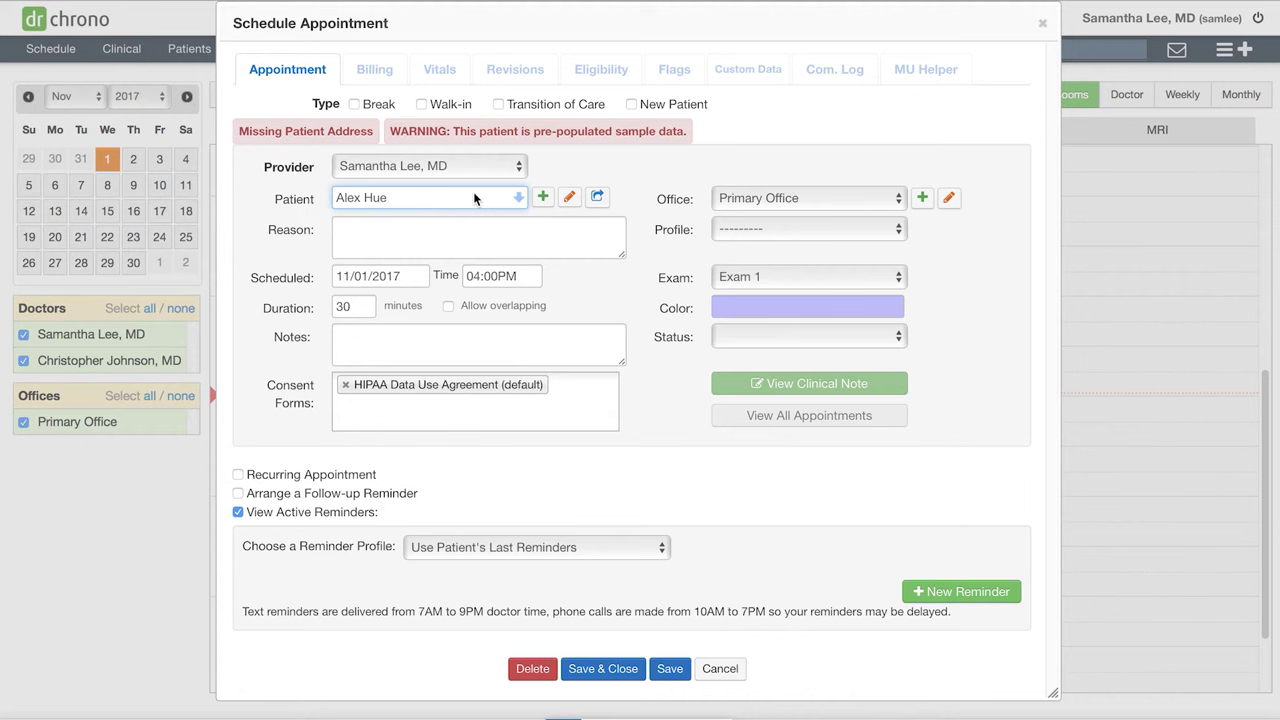
click(452, 233)
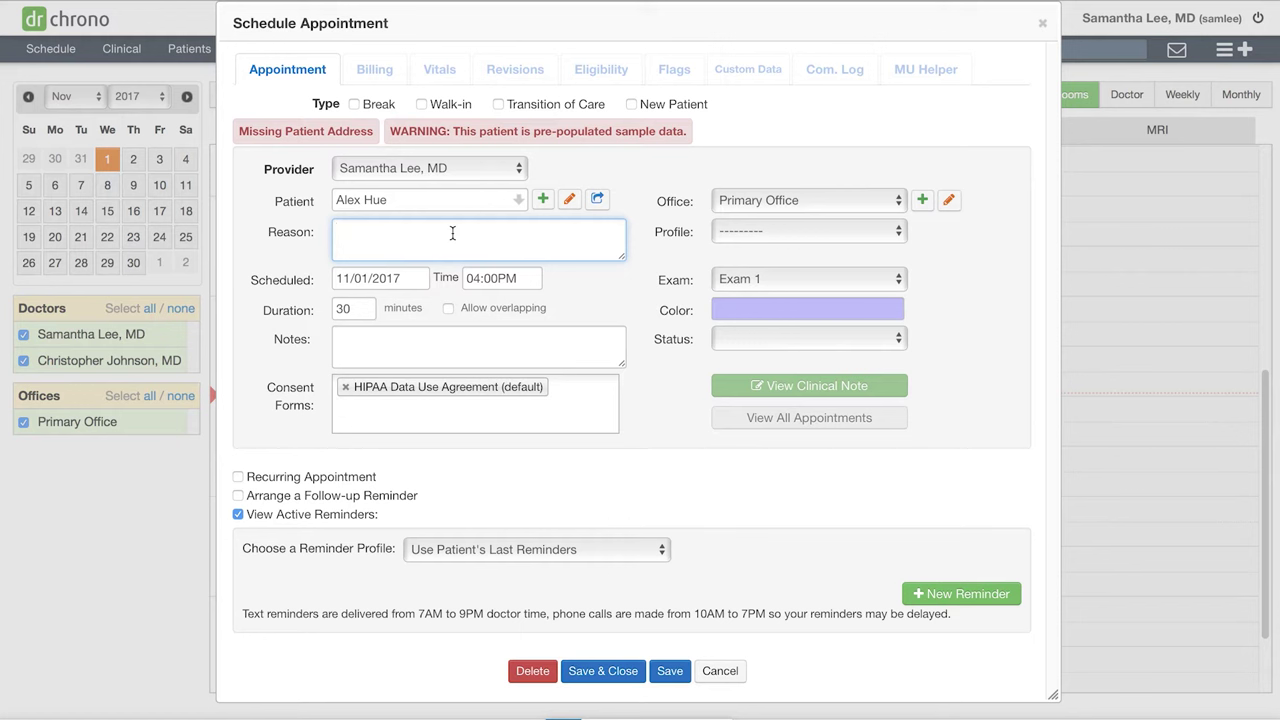
- Set the profile to New Patient Visit (45 minutes) and keep the current provider
click(825, 236)
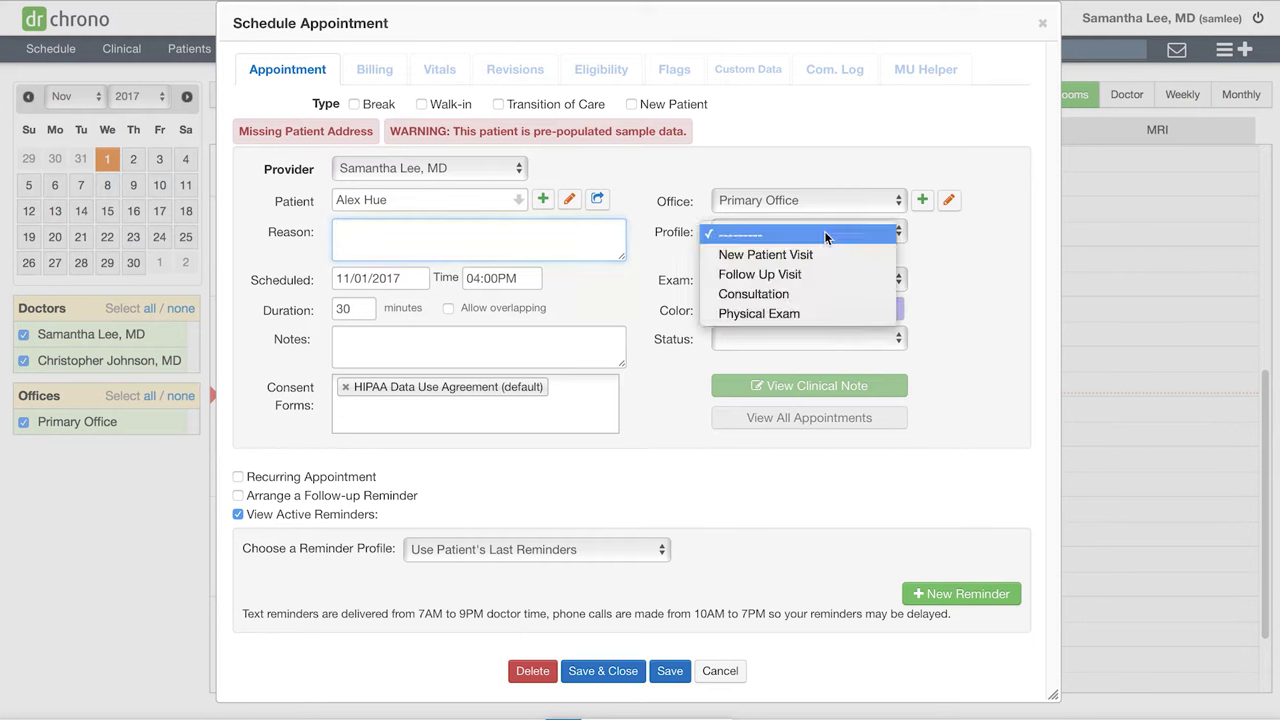
click(829, 254)
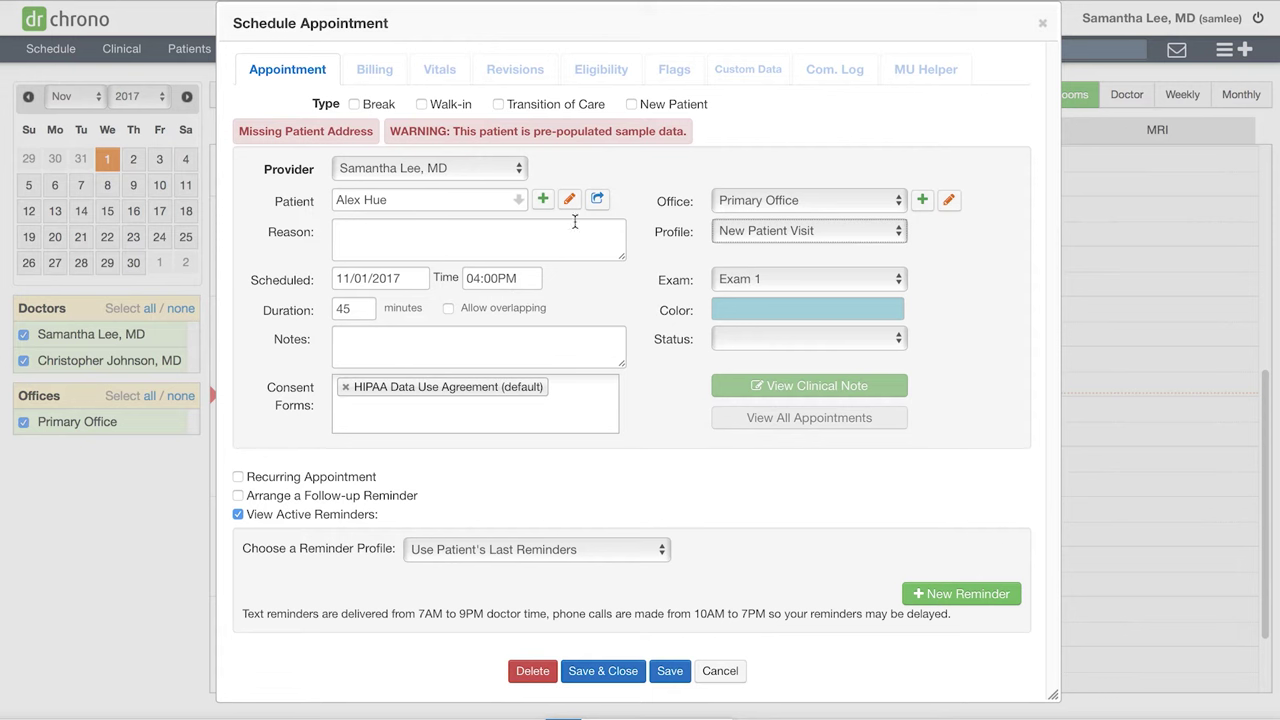
click(480, 170)
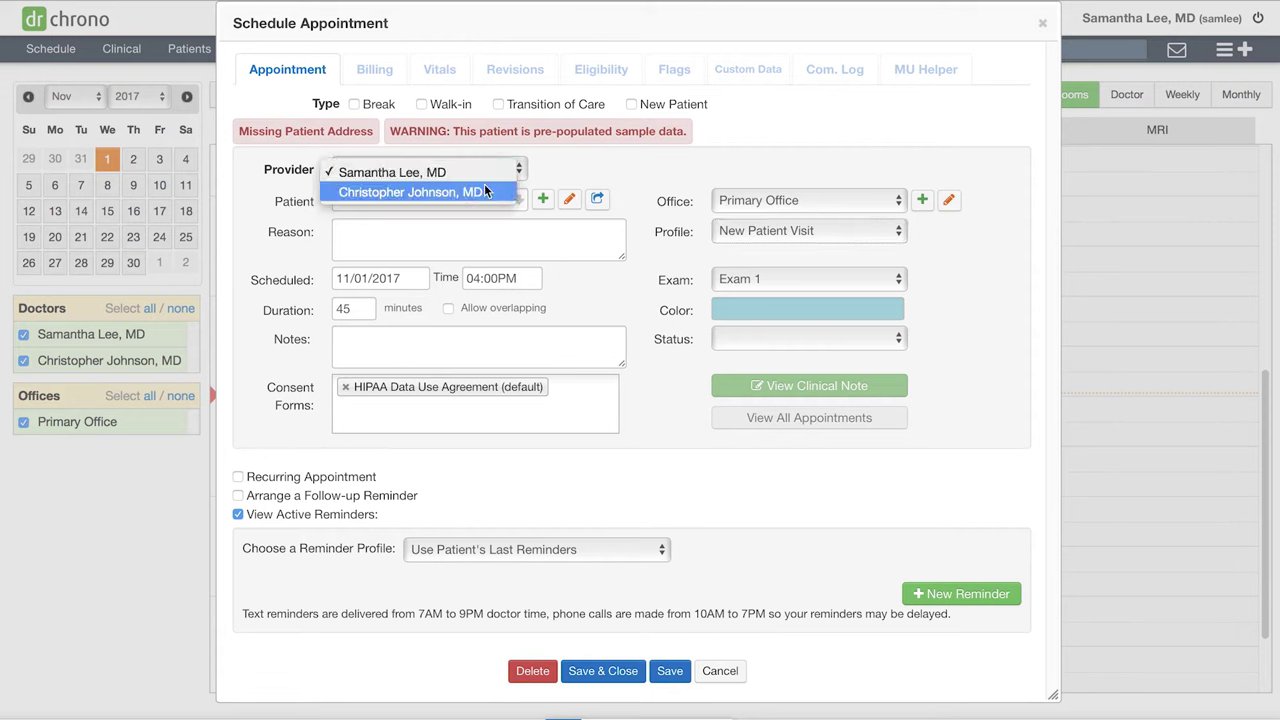
click(488, 173)
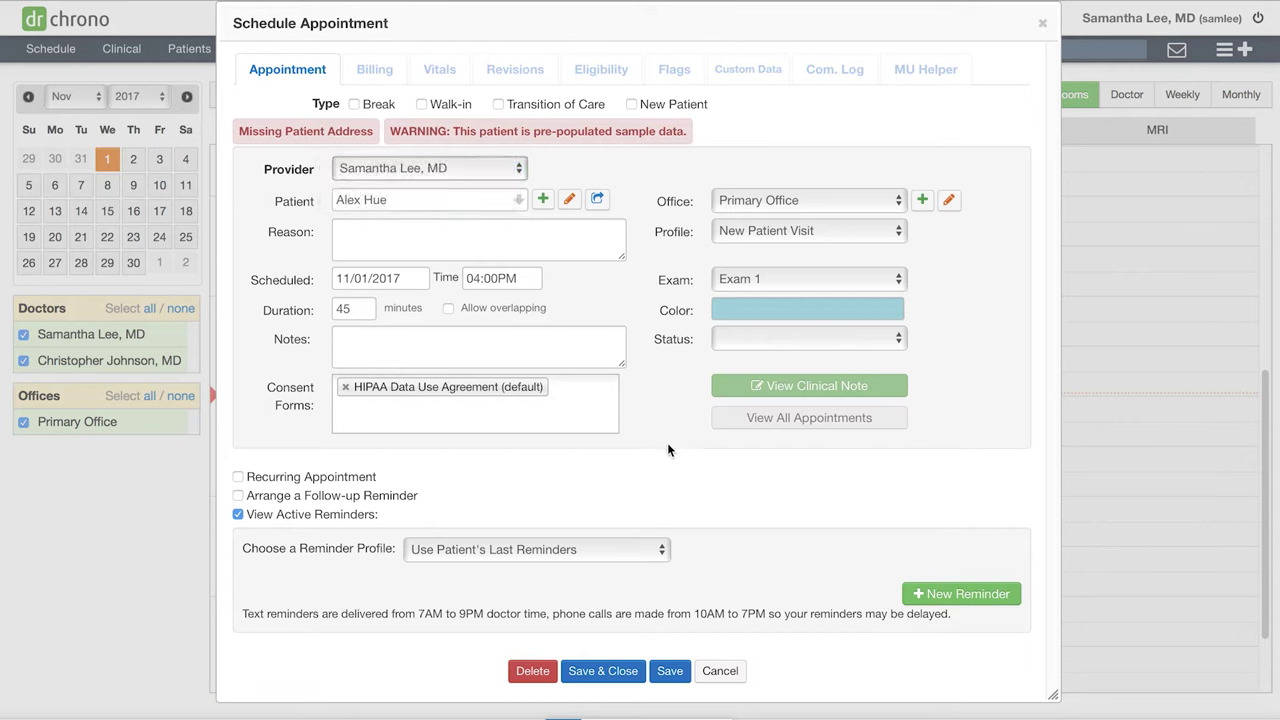
click(238, 477)
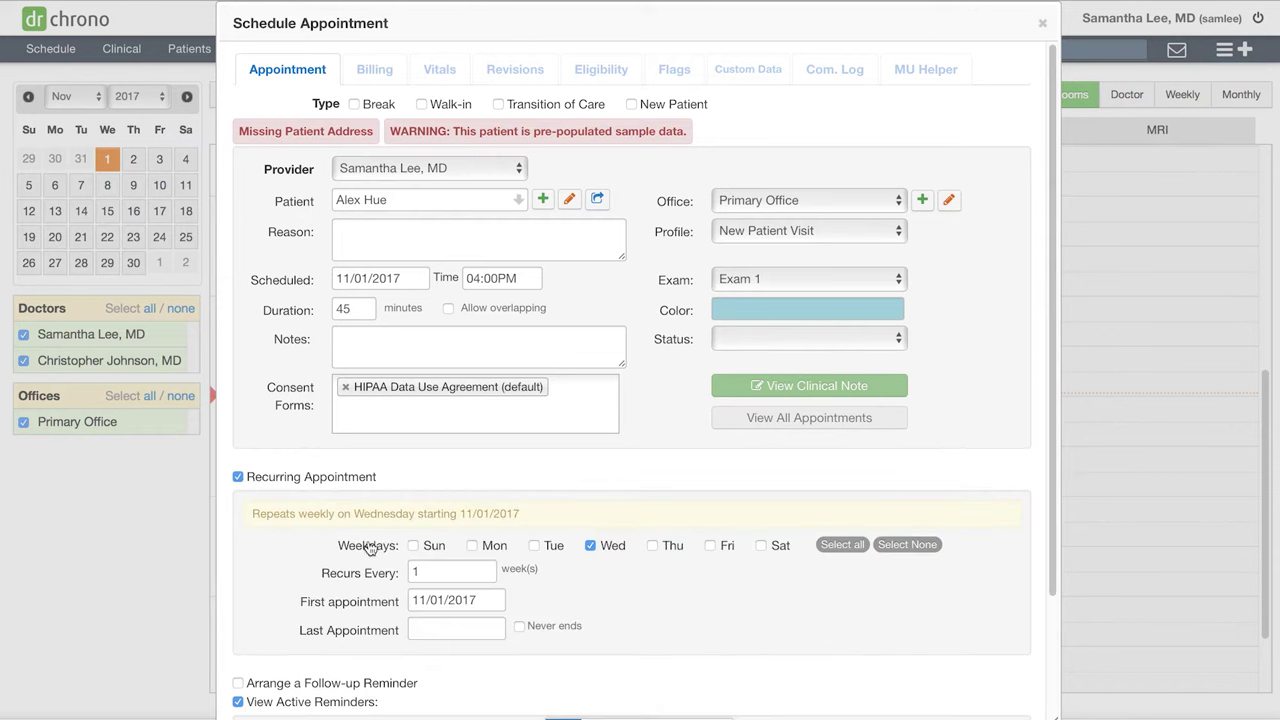
click(449, 571)
key(BackSpace)
text(2)
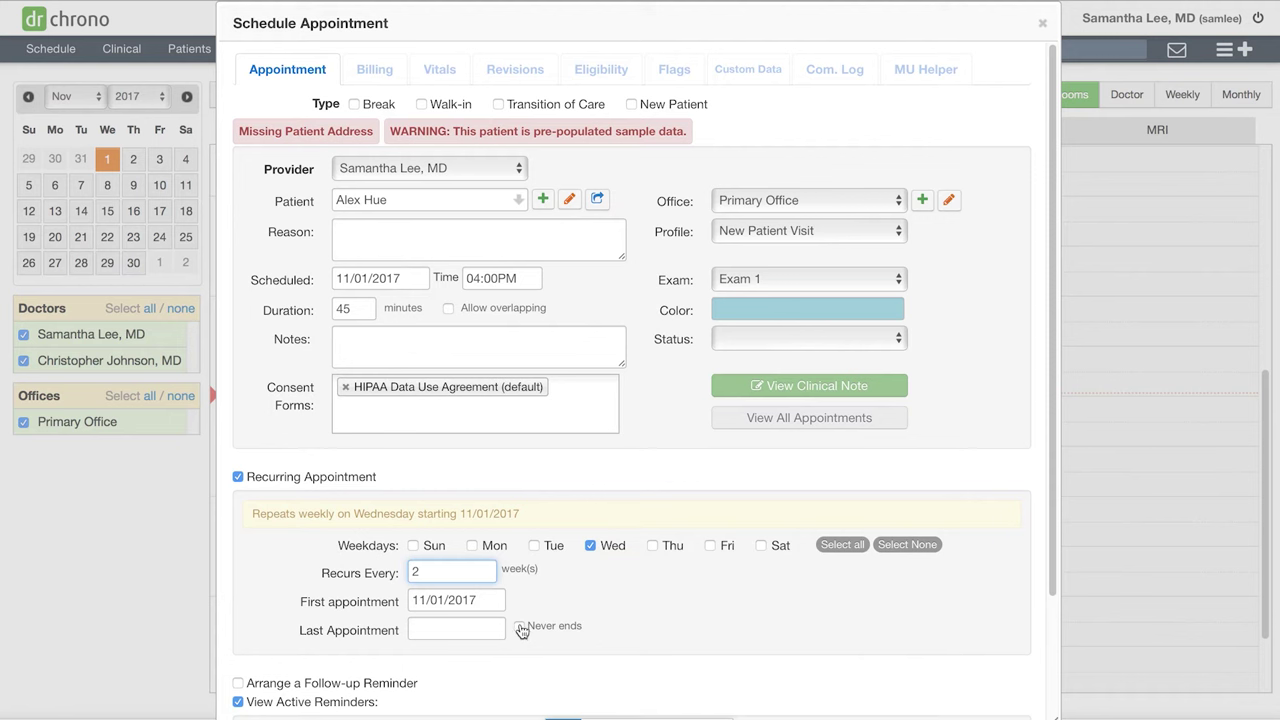
click(238, 477)
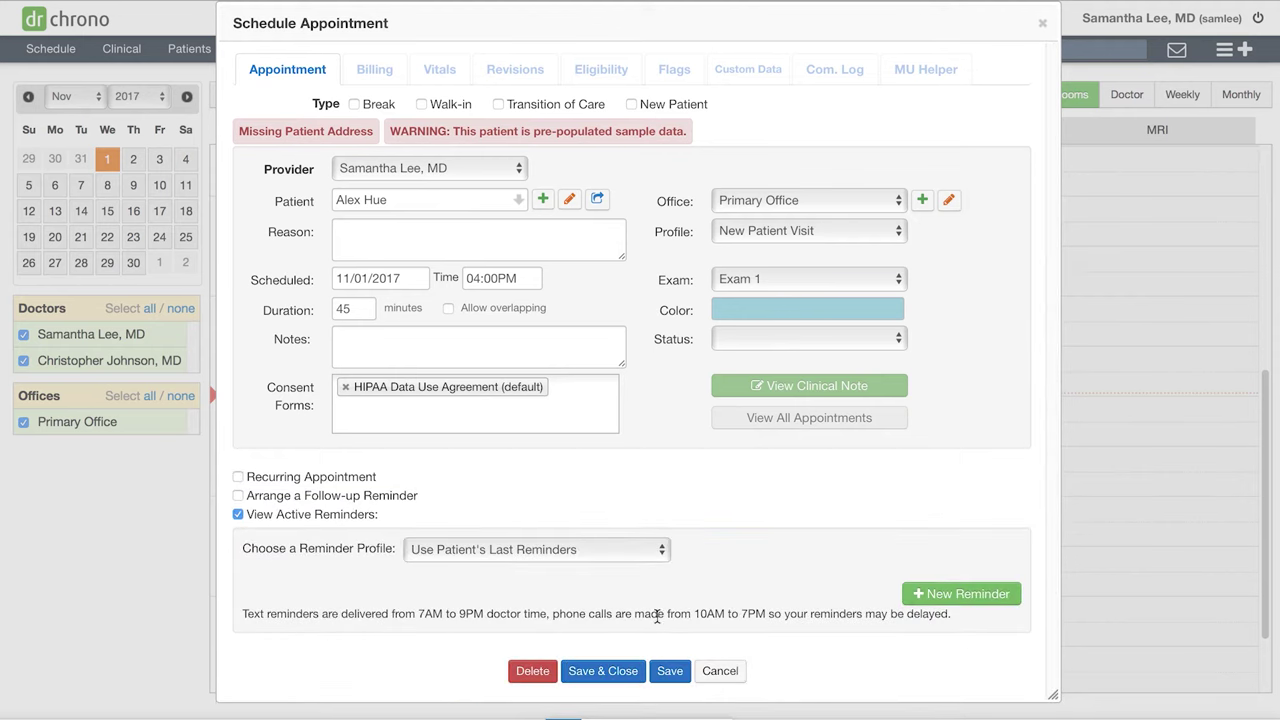
click(670, 672)
- Save the 4:00 PM appointment, review its Billing tab, and close it back to the calendar
click(671, 674)
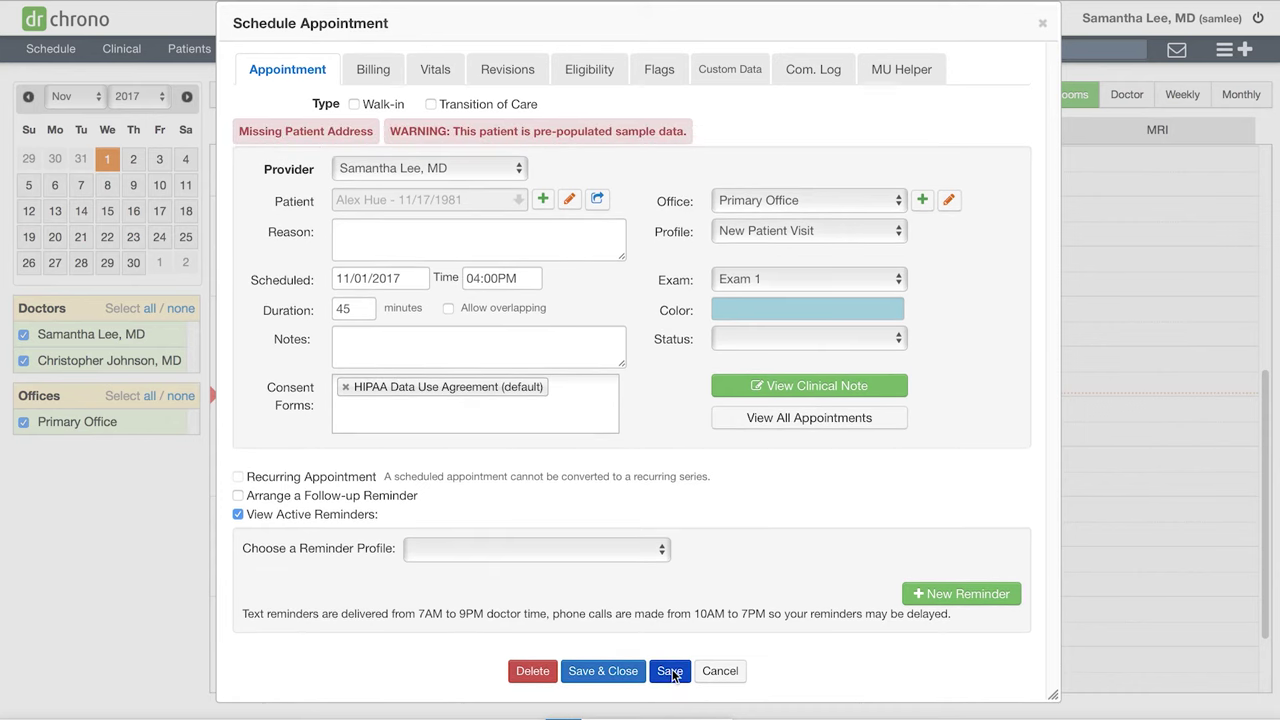
click(370, 71)
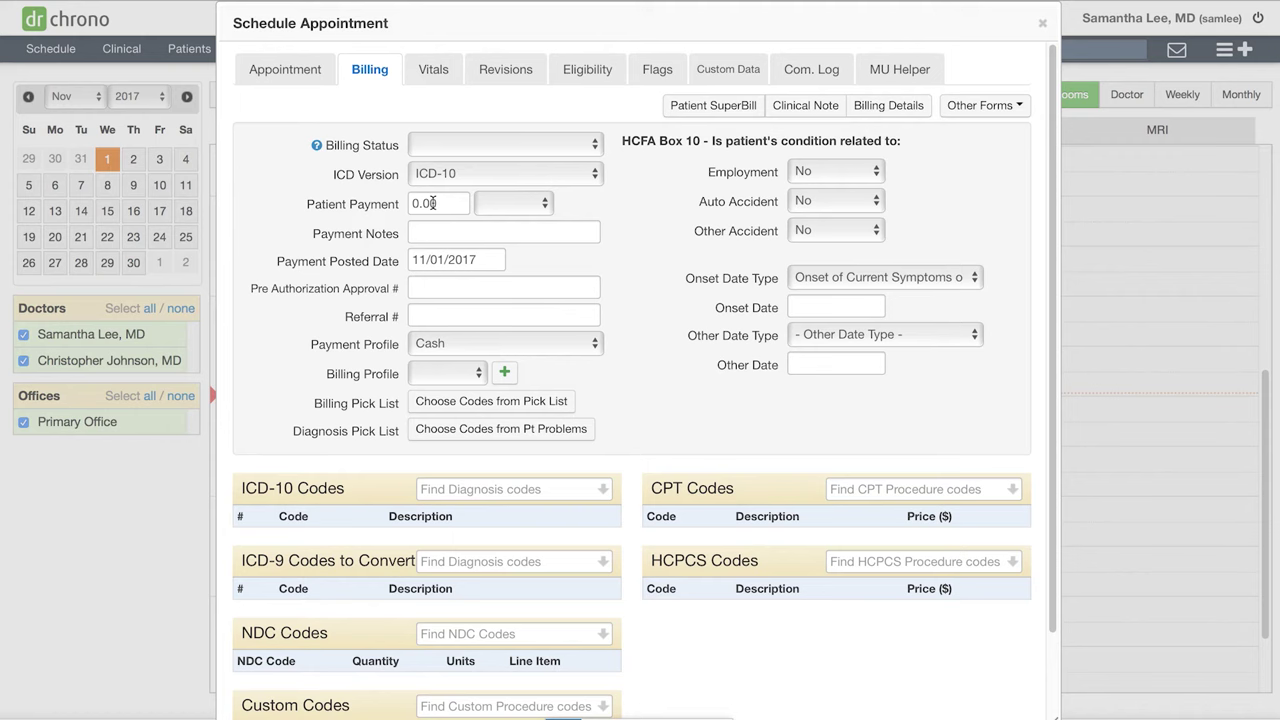
click(307, 70)
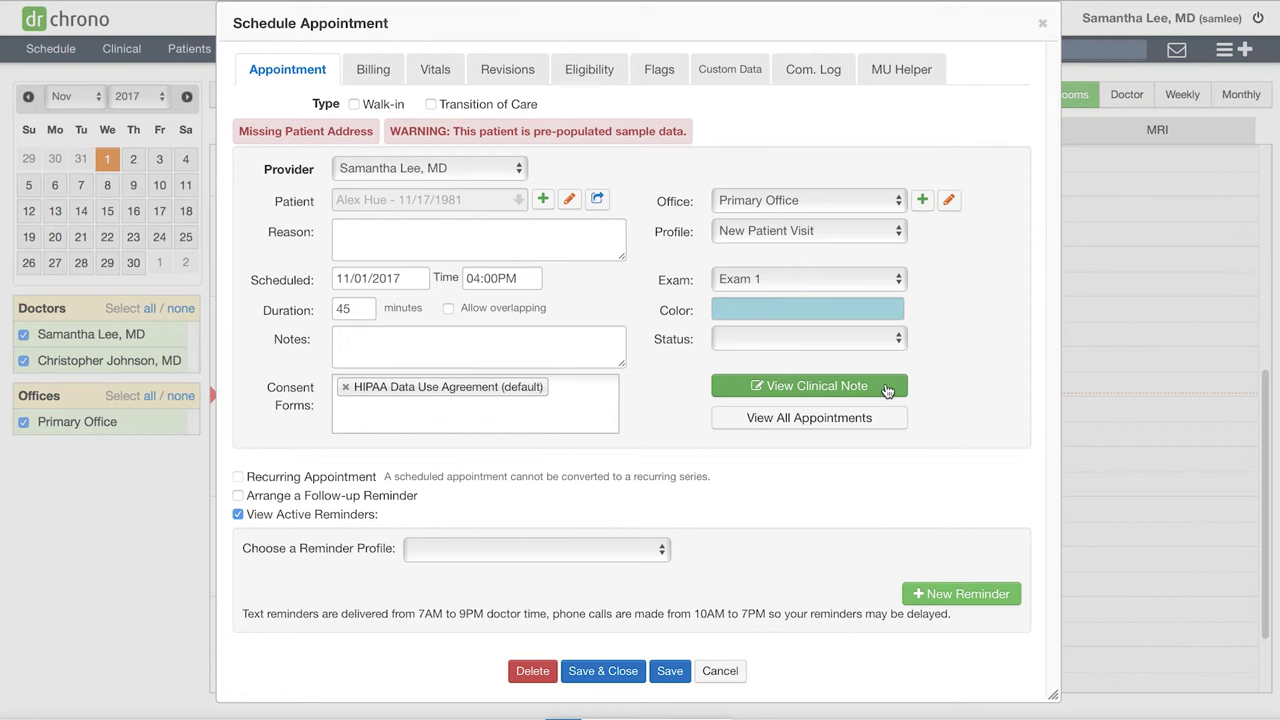
click(1043, 24)
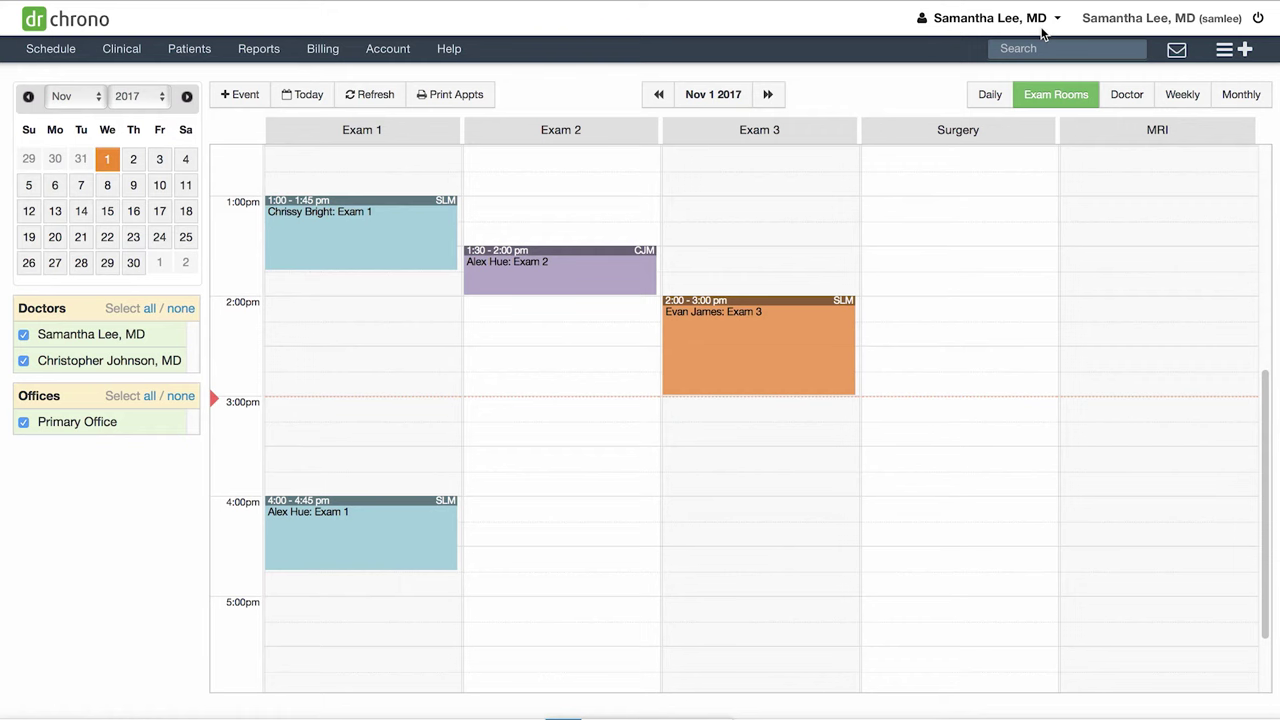
- Select the 4:30–5:00 slot in Exam 3 and mark the appointment as a new patient
drag(765, 561, 768, 599)
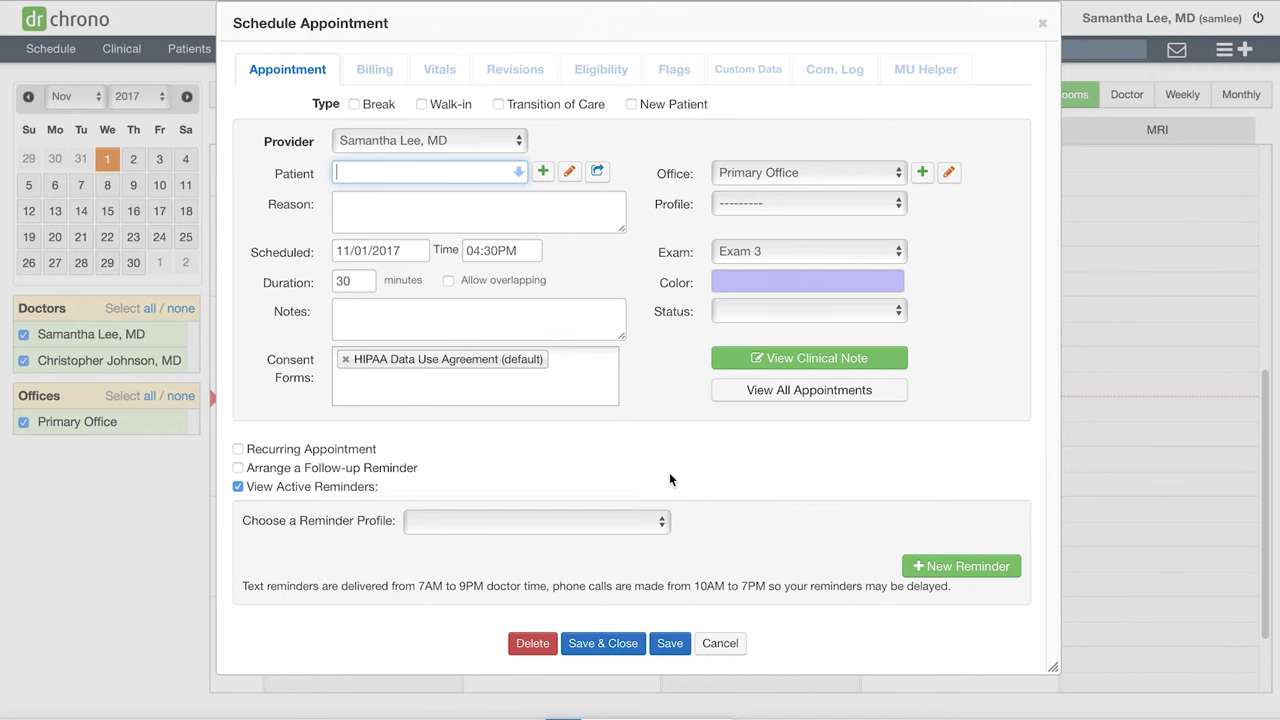
click(631, 105)
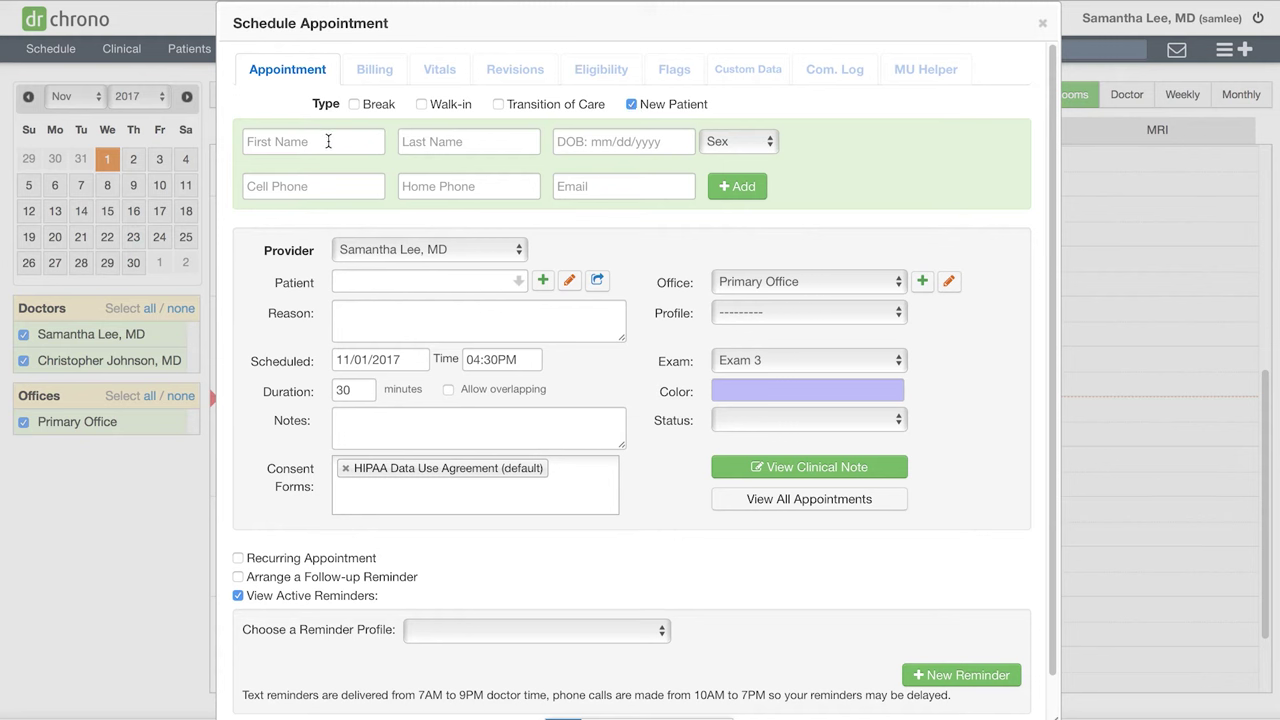
- Enter the new patient's first and last name
click(328, 141)
text(Allison)
key(Tab)
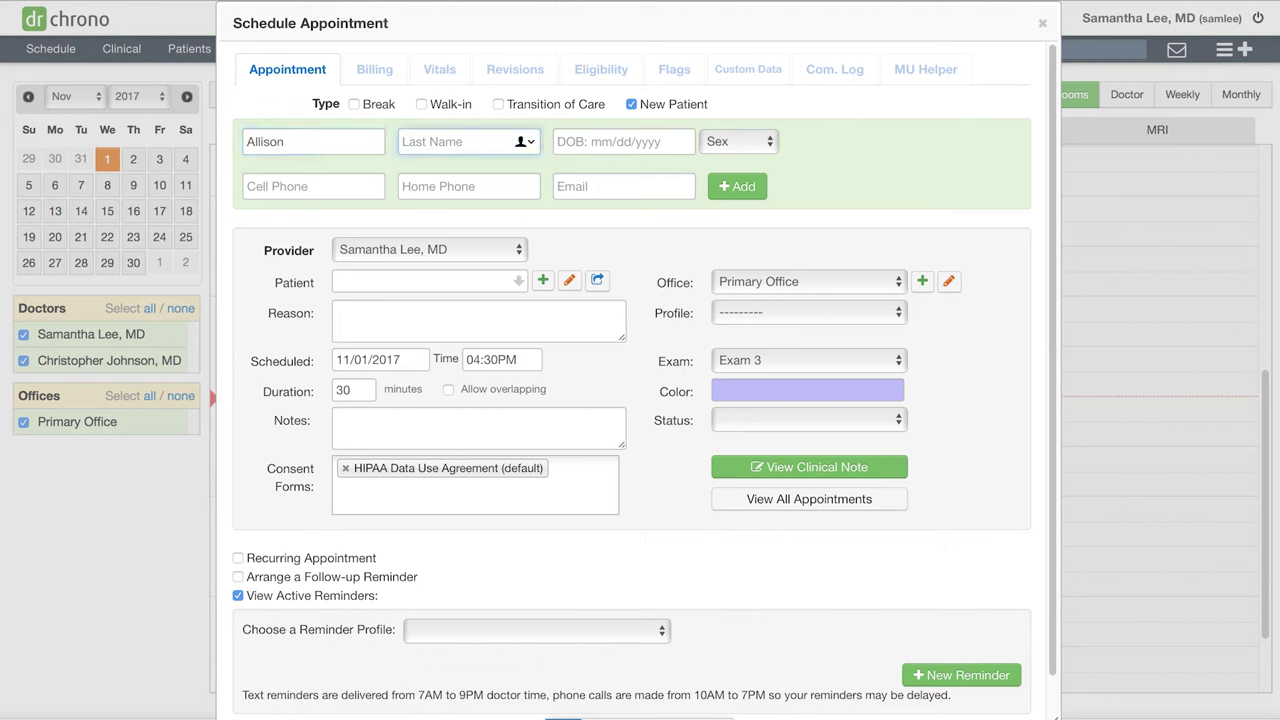
text(A)
text(dams)
click(594, 145)
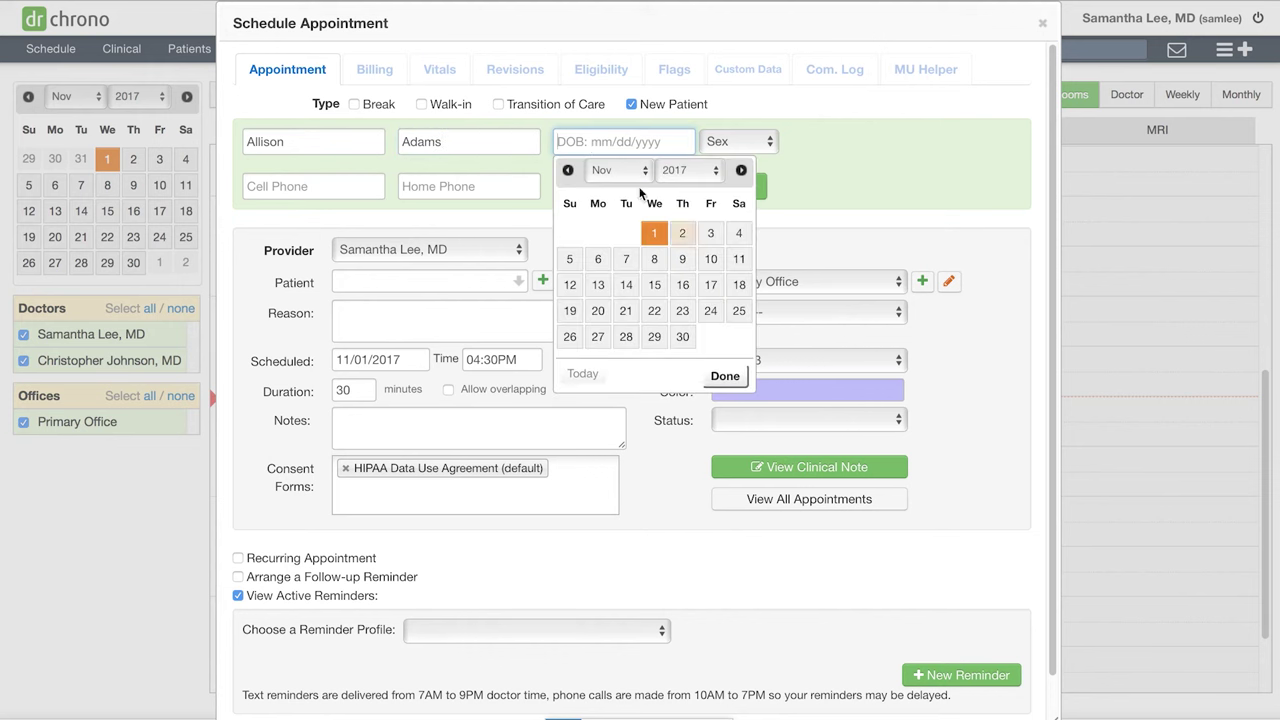
click(620, 170)
click(614, 48)
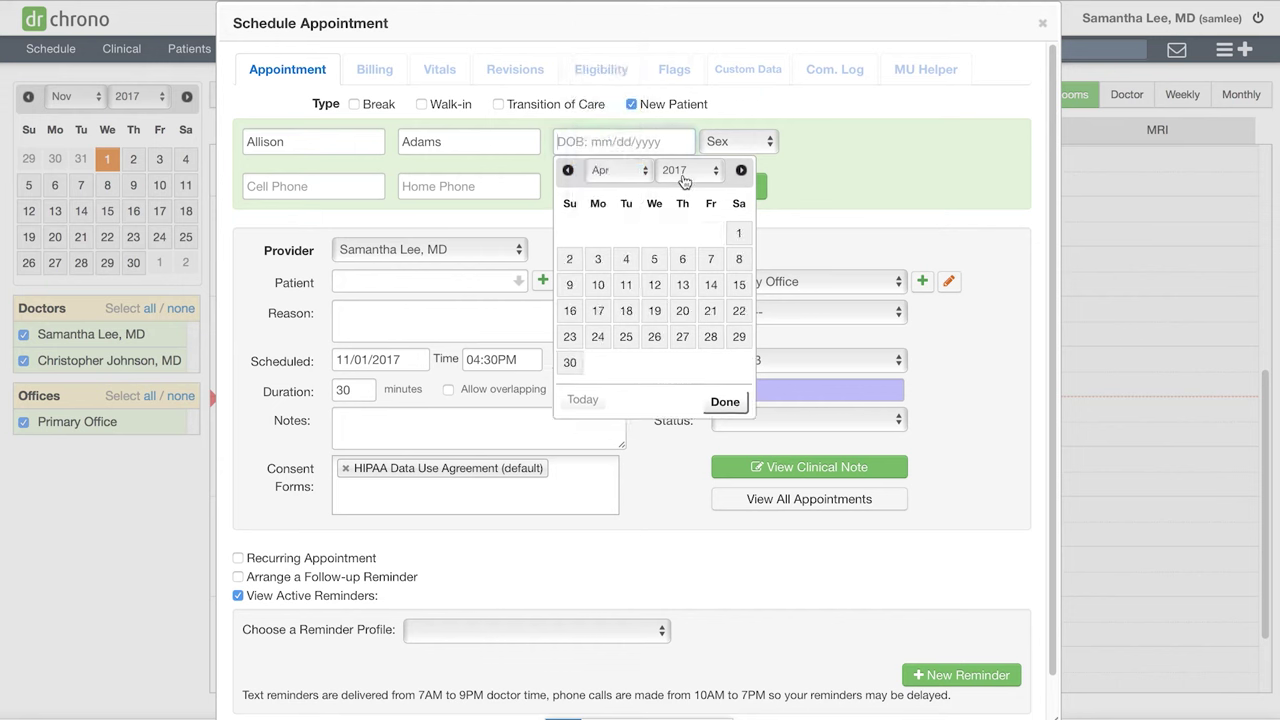
click(688, 170)
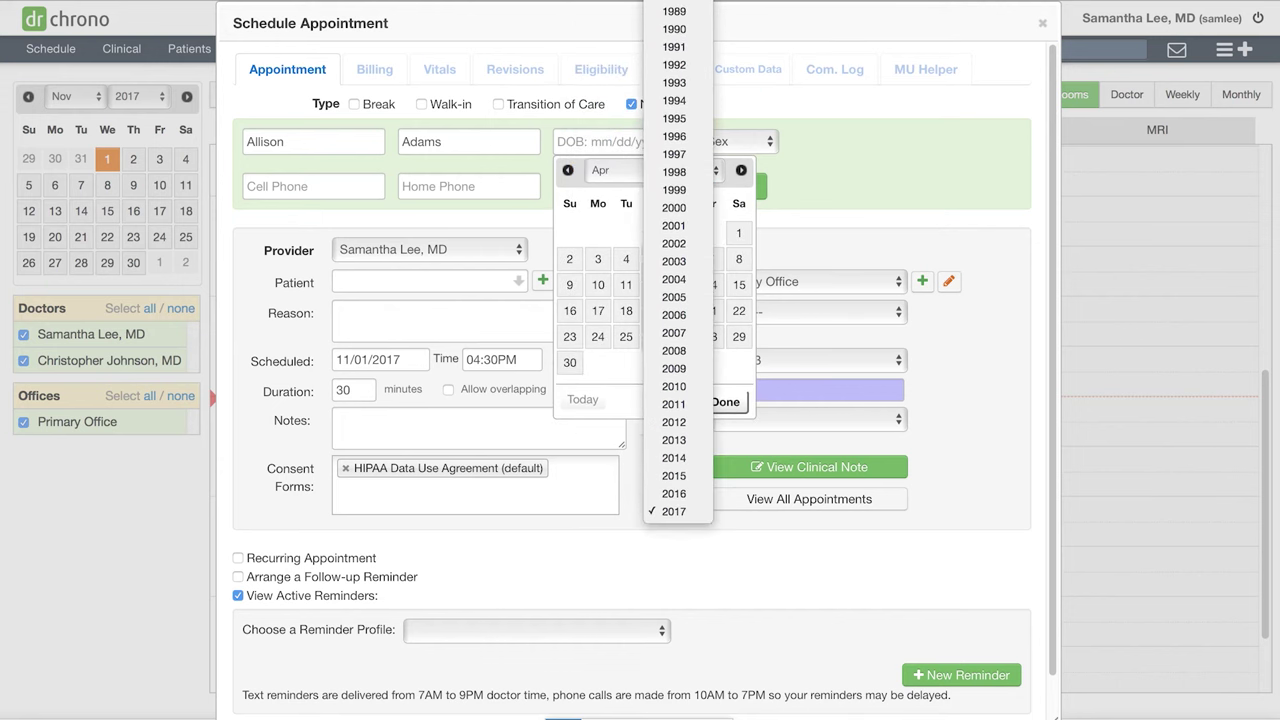
click(689, 65)
click(654, 259)
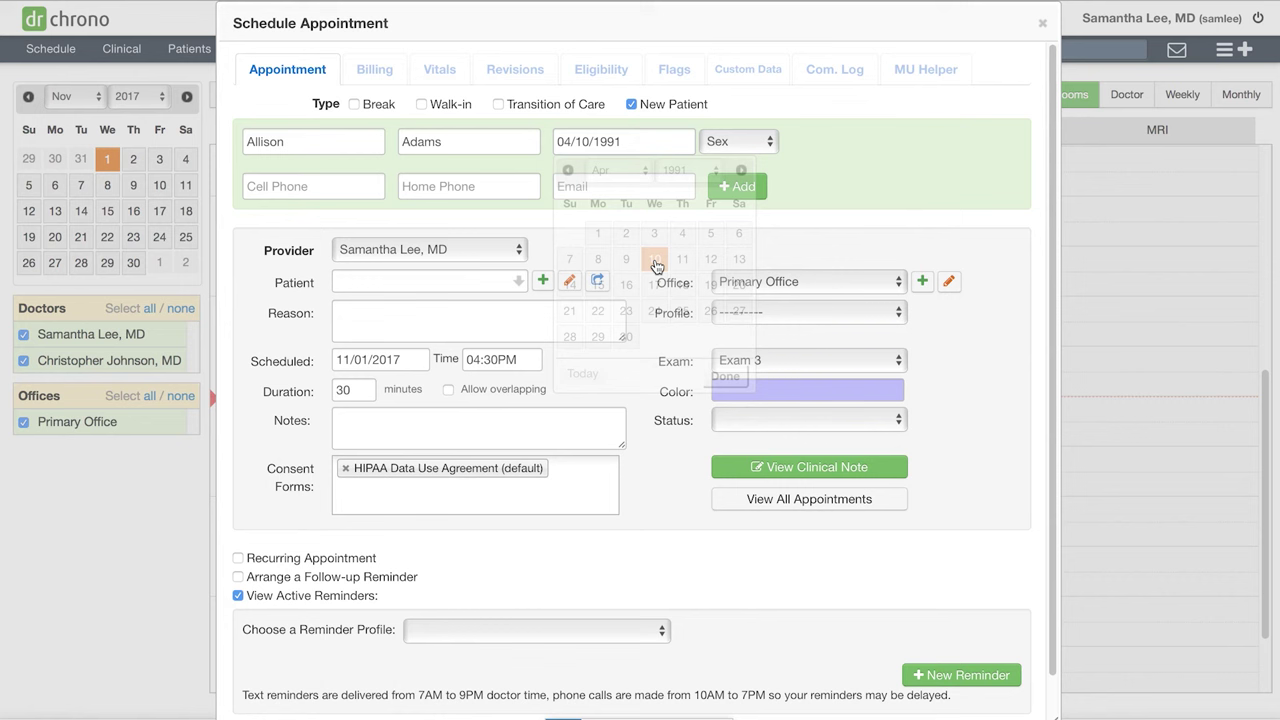
click(740, 148)
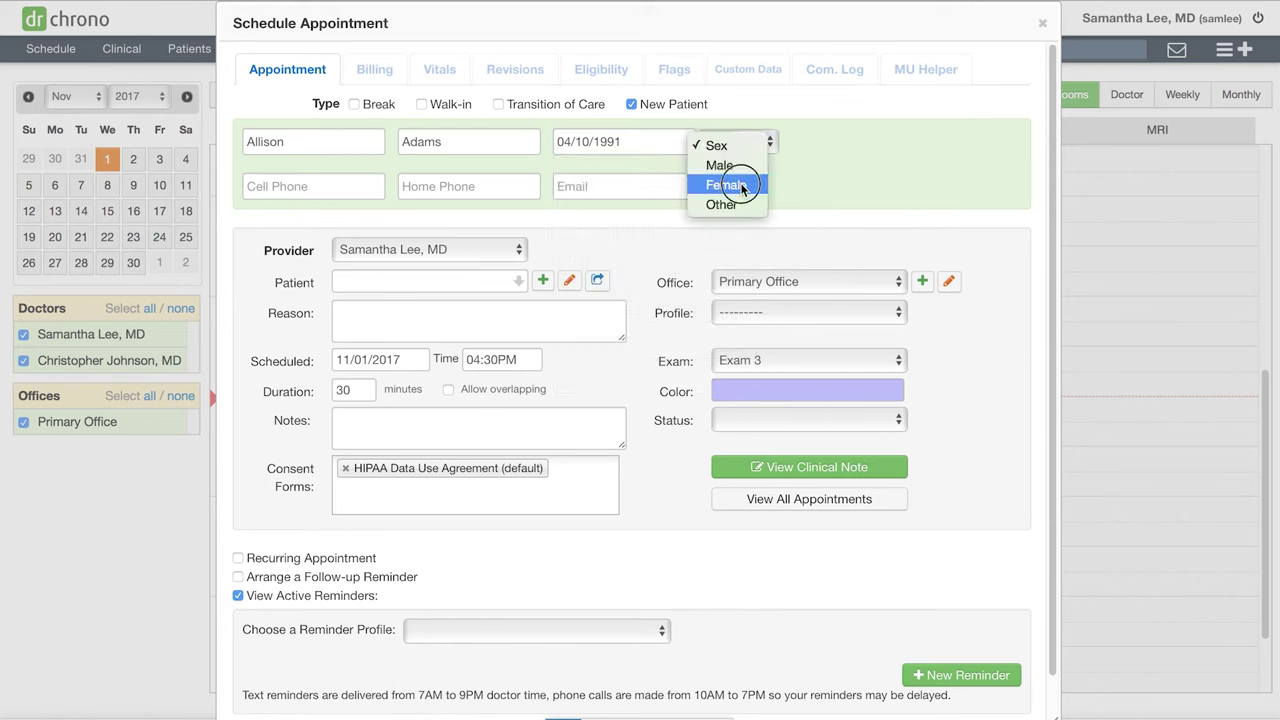
click(741, 187)
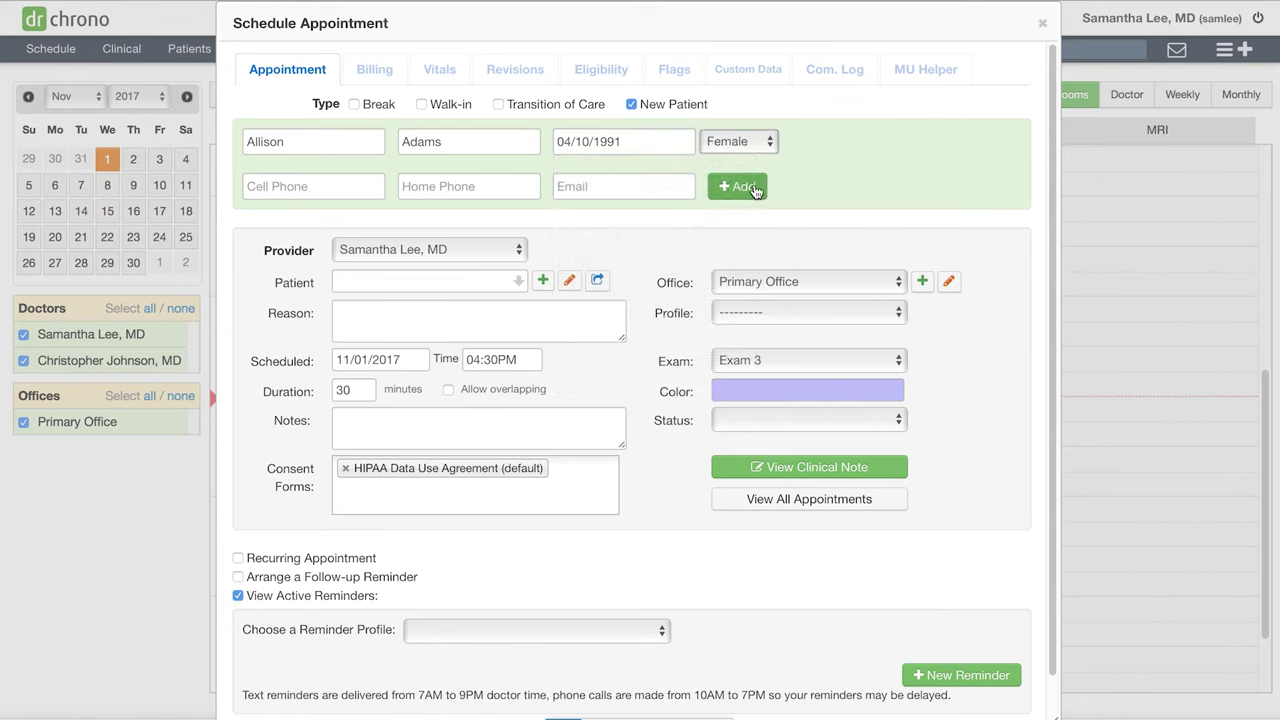
click(754, 190)
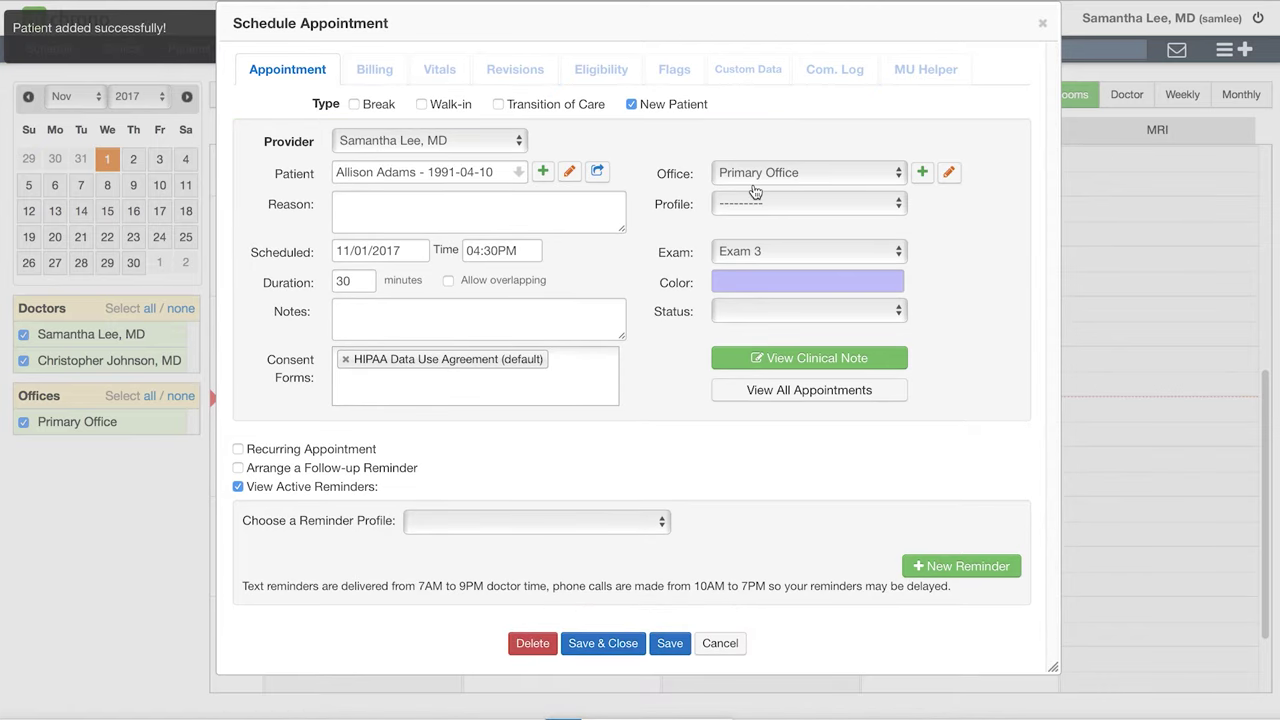
- Make the 4:30 PM Exam 3 appointment a New Patient Visit and save and close it
click(760, 204)
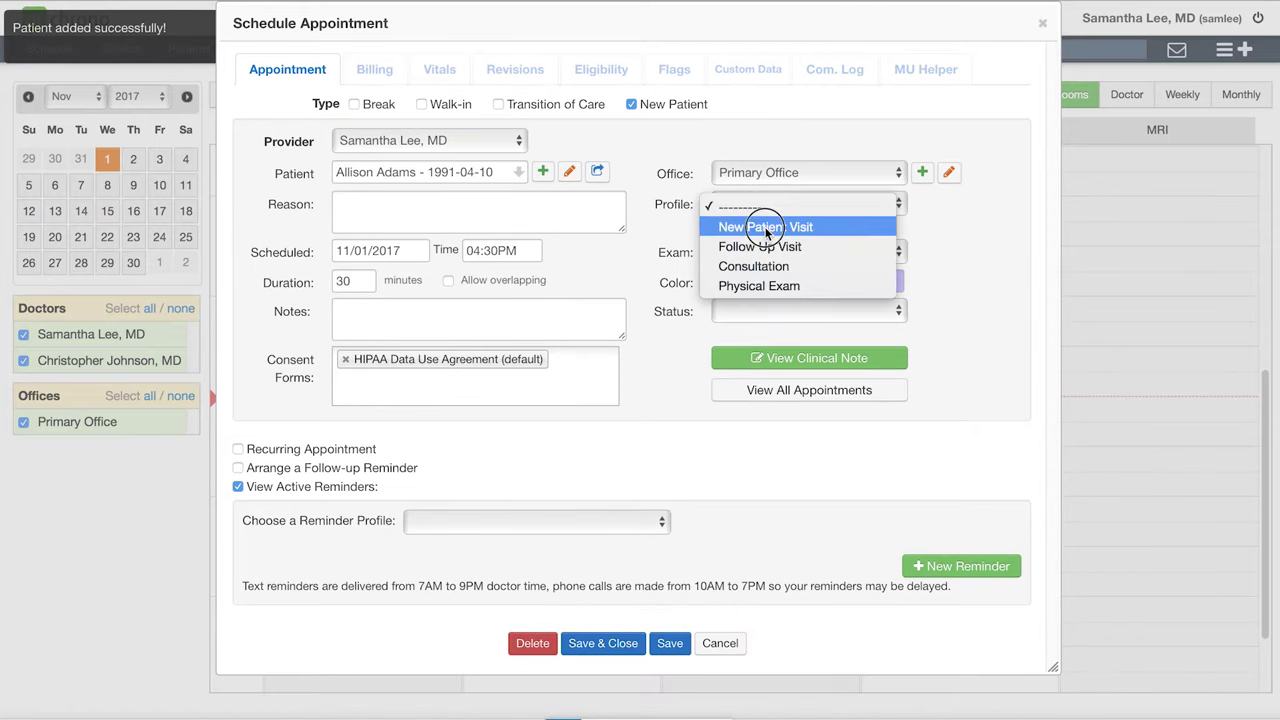
click(766, 229)
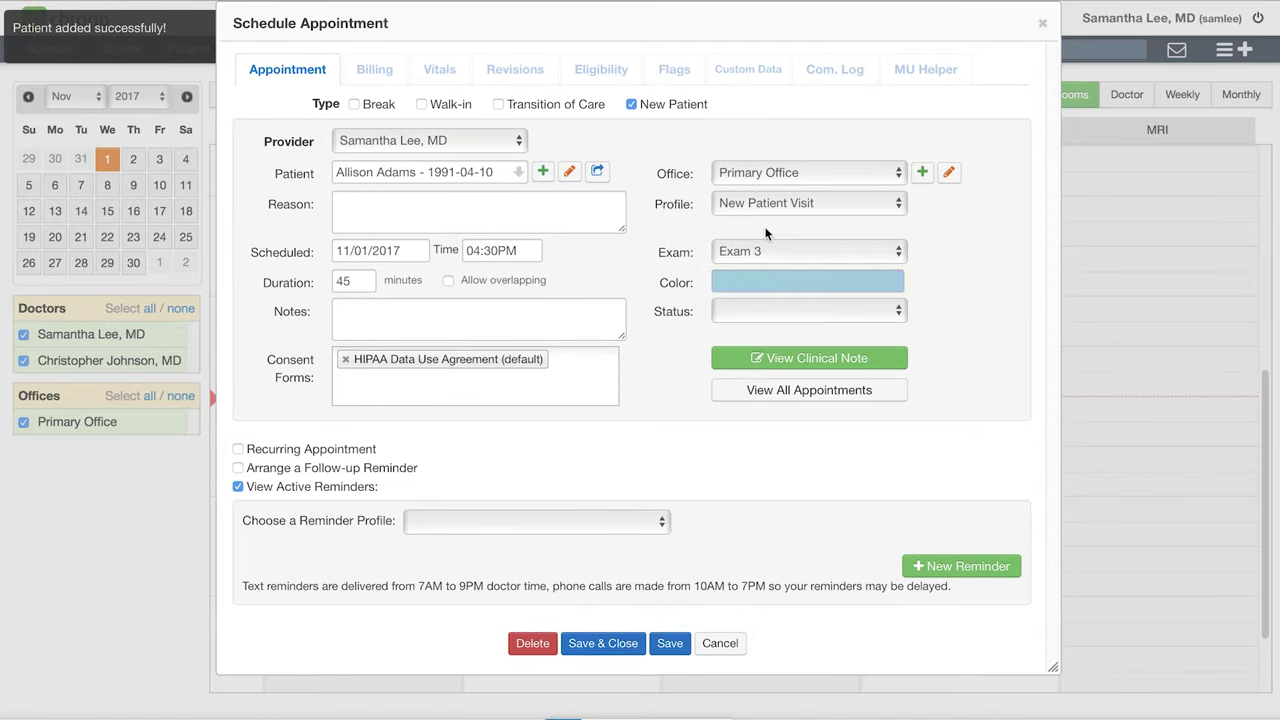
click(620, 647)
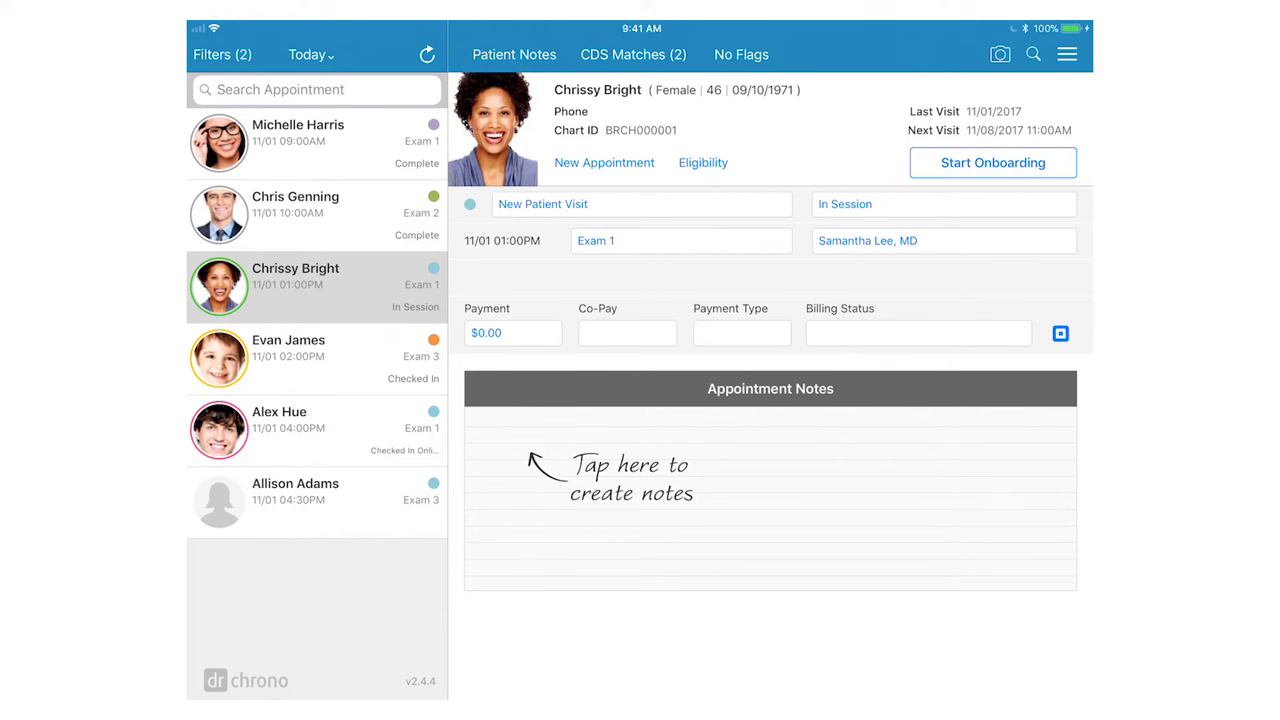
- In the iPad Check-In app, search the patient by first name and select her to open the scheduler
click(1033, 54)
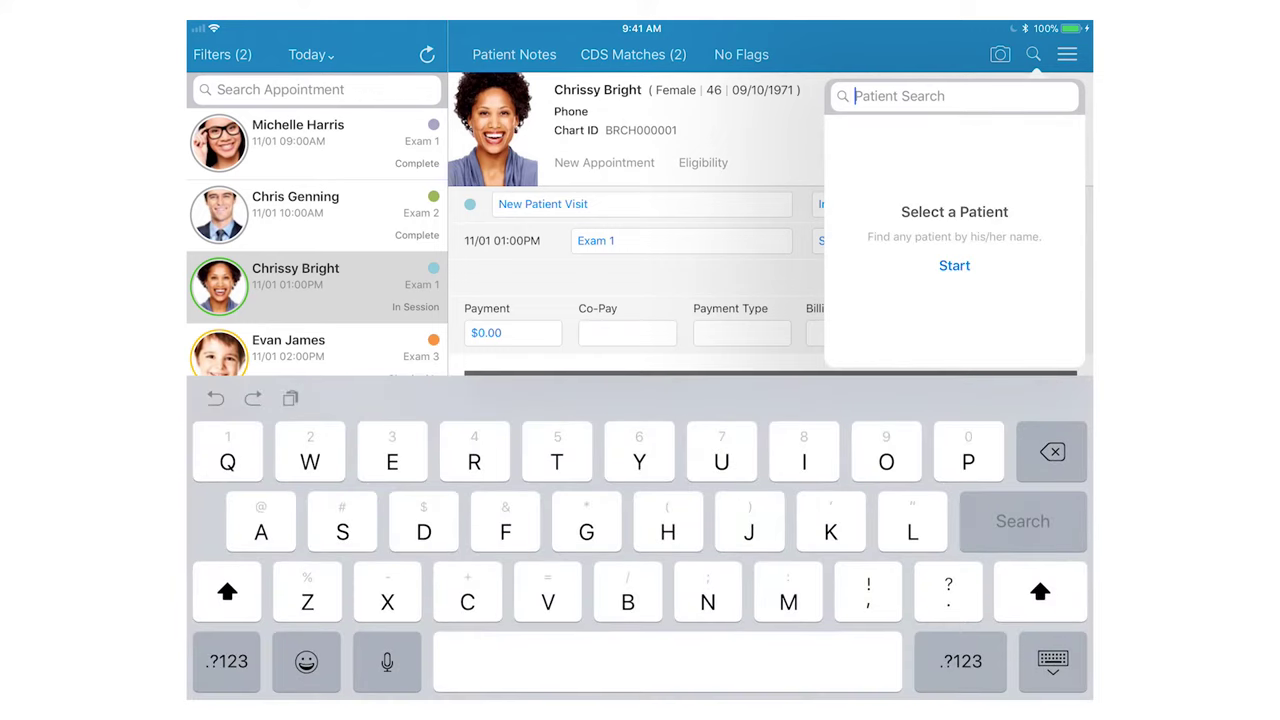
text(Jenny)
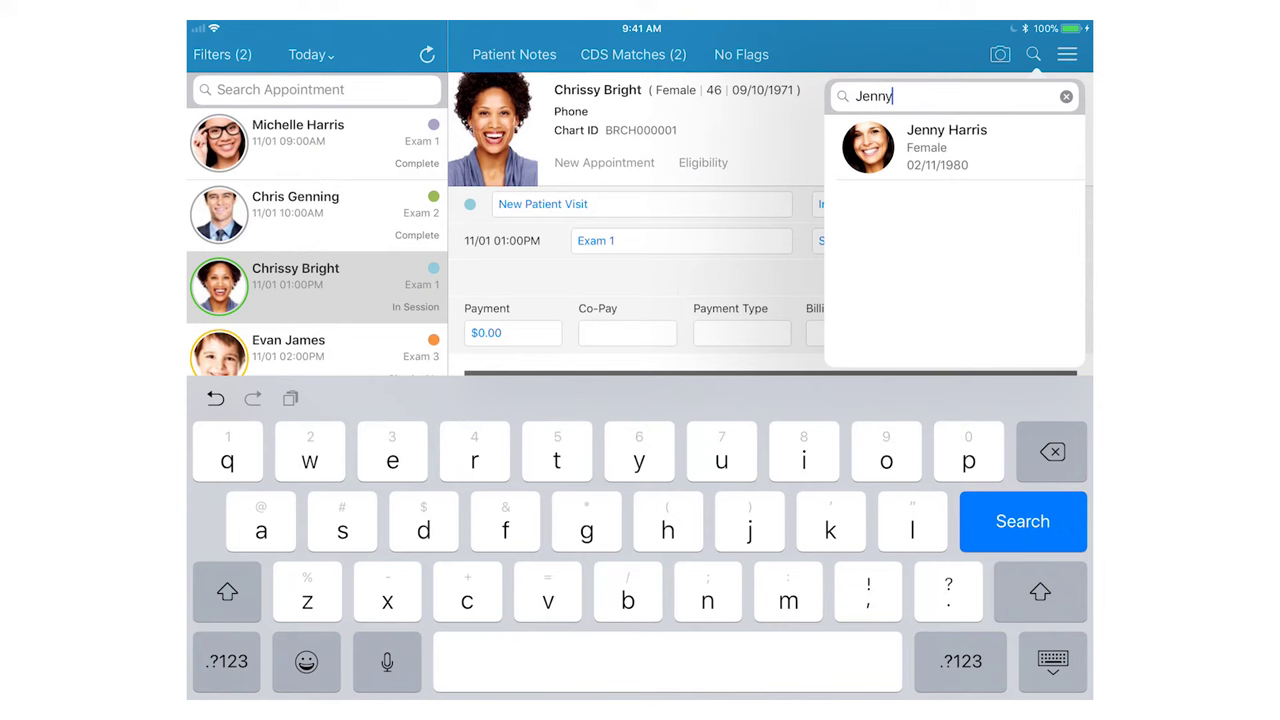
click(937, 148)
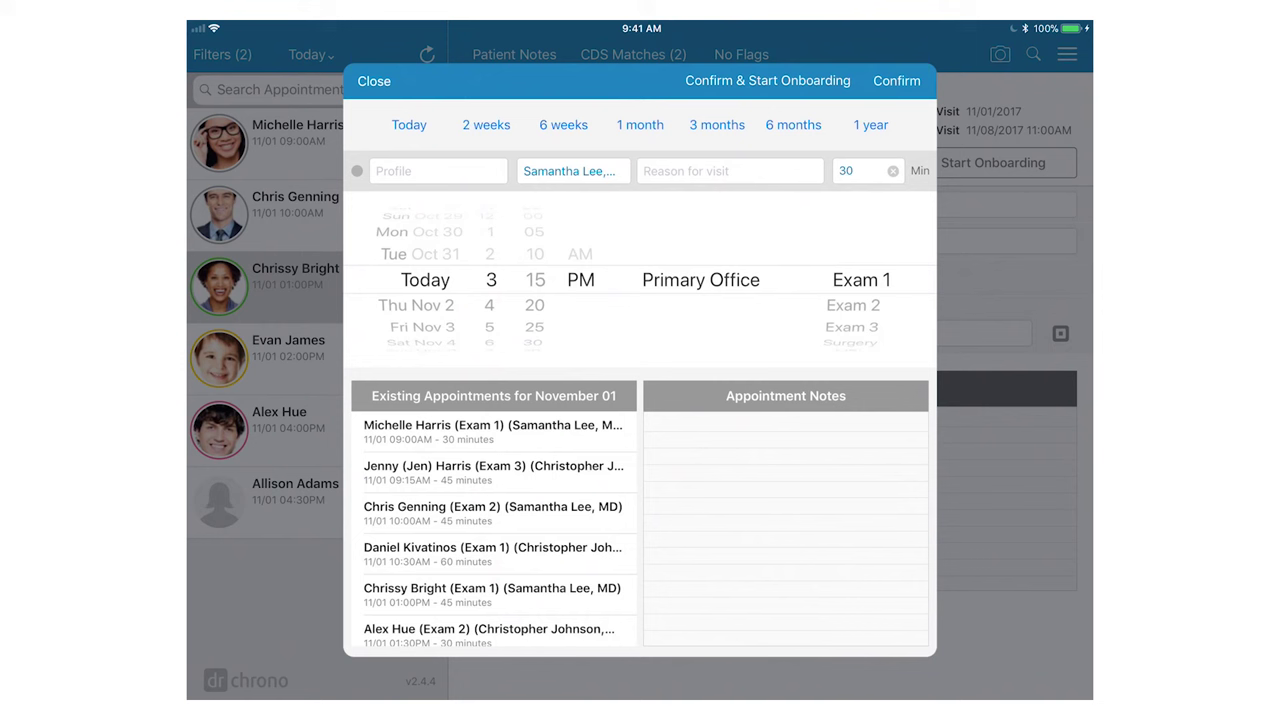
- Move the appointment one month ahead to Fri Dec 1 in Exam 1 and confirm it
click(640, 124)
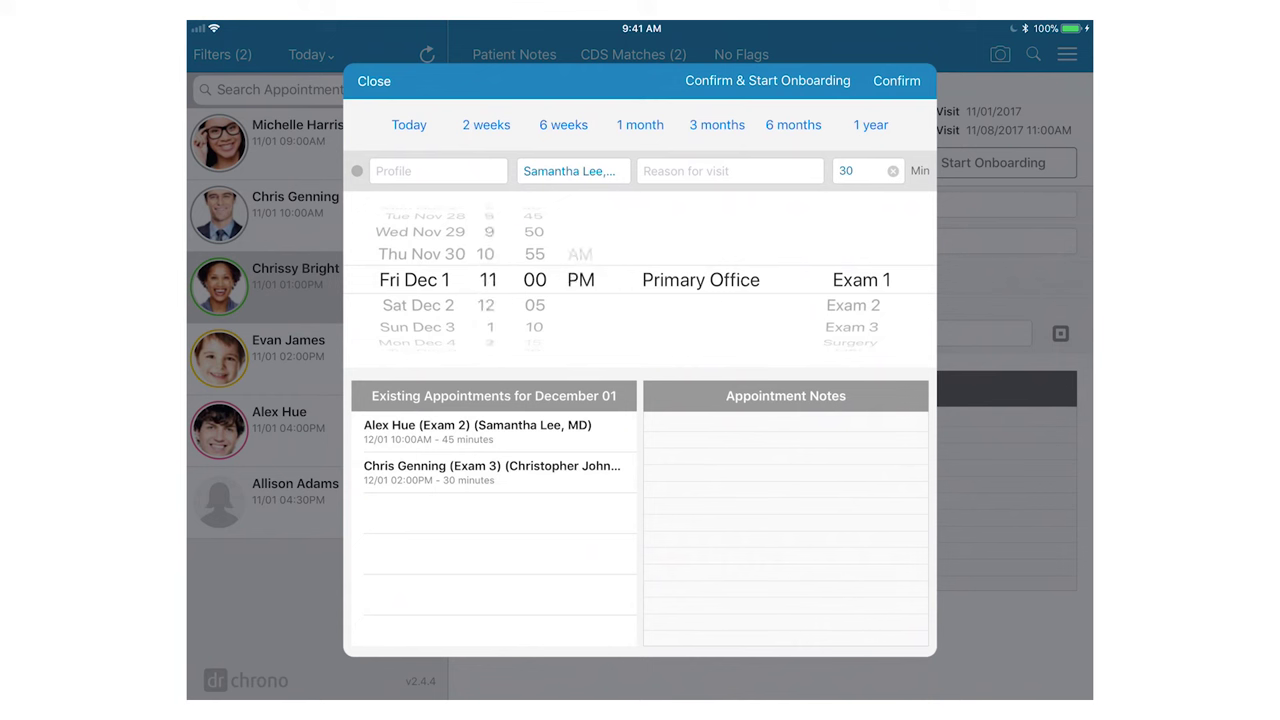
click(896, 80)
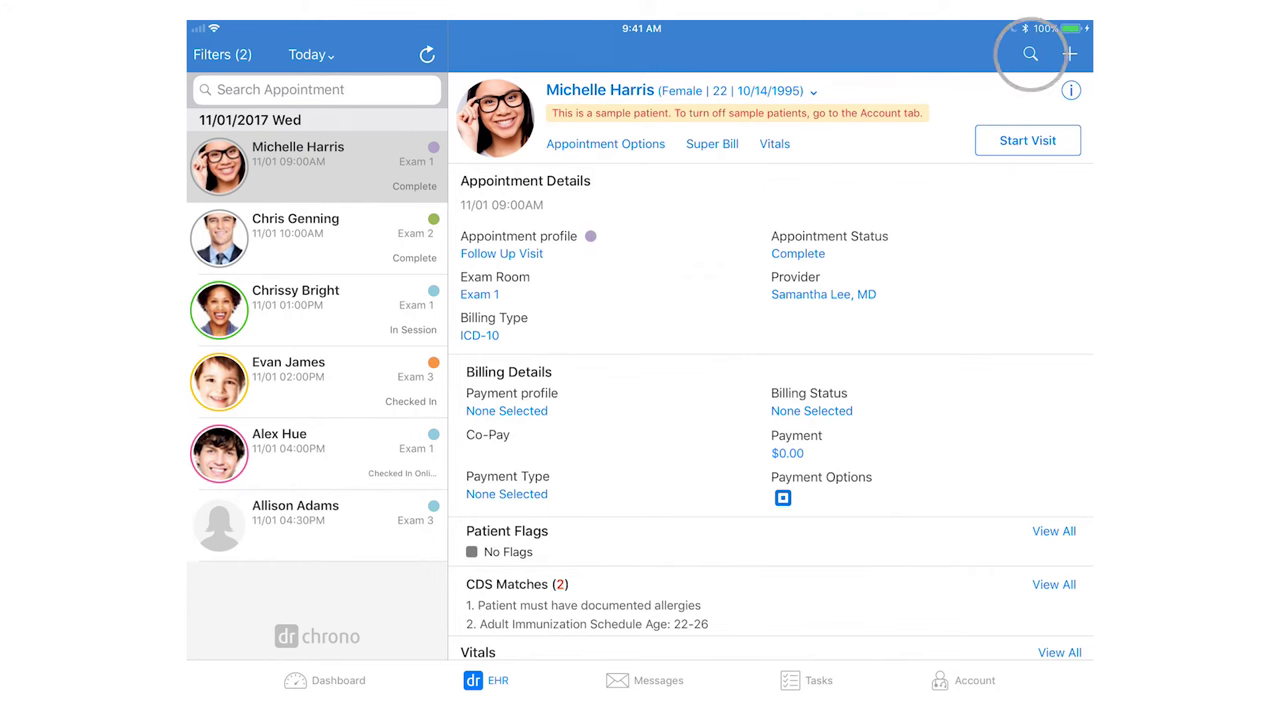
- Search patients by her first name and open the matching patient's chart in the iPad app
click(1030, 54)
text(Chris)
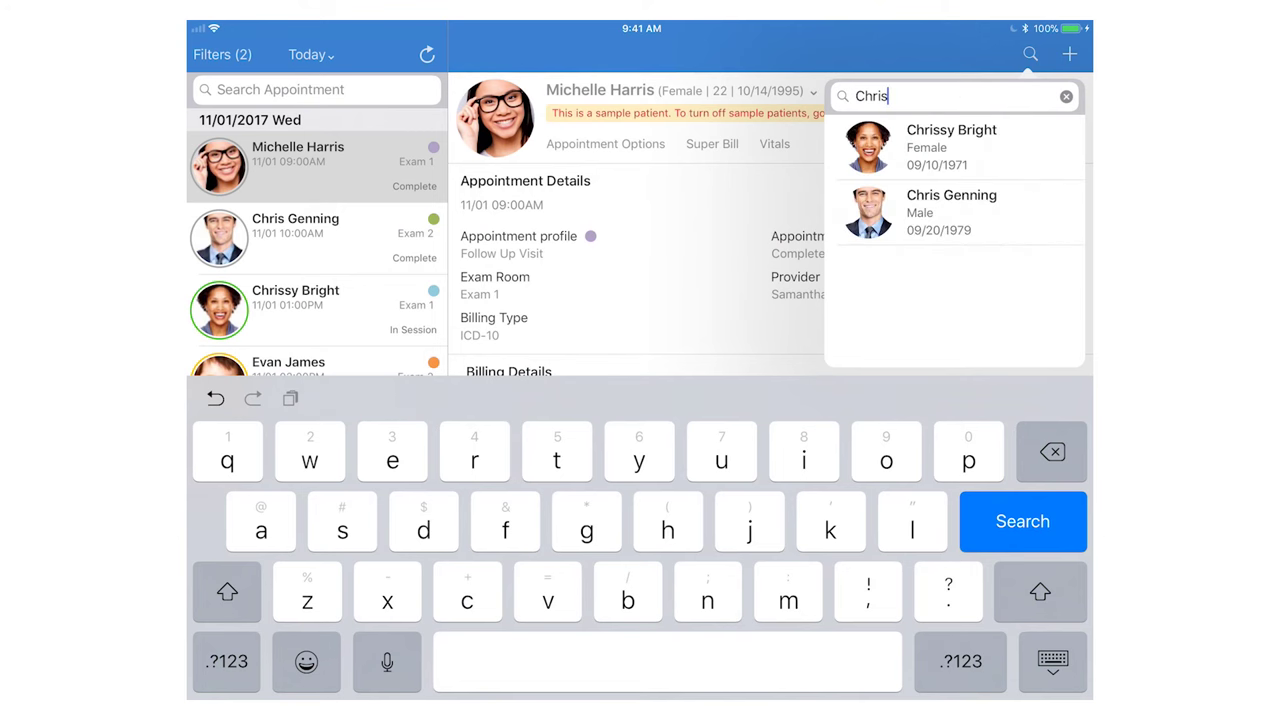
click(950, 147)
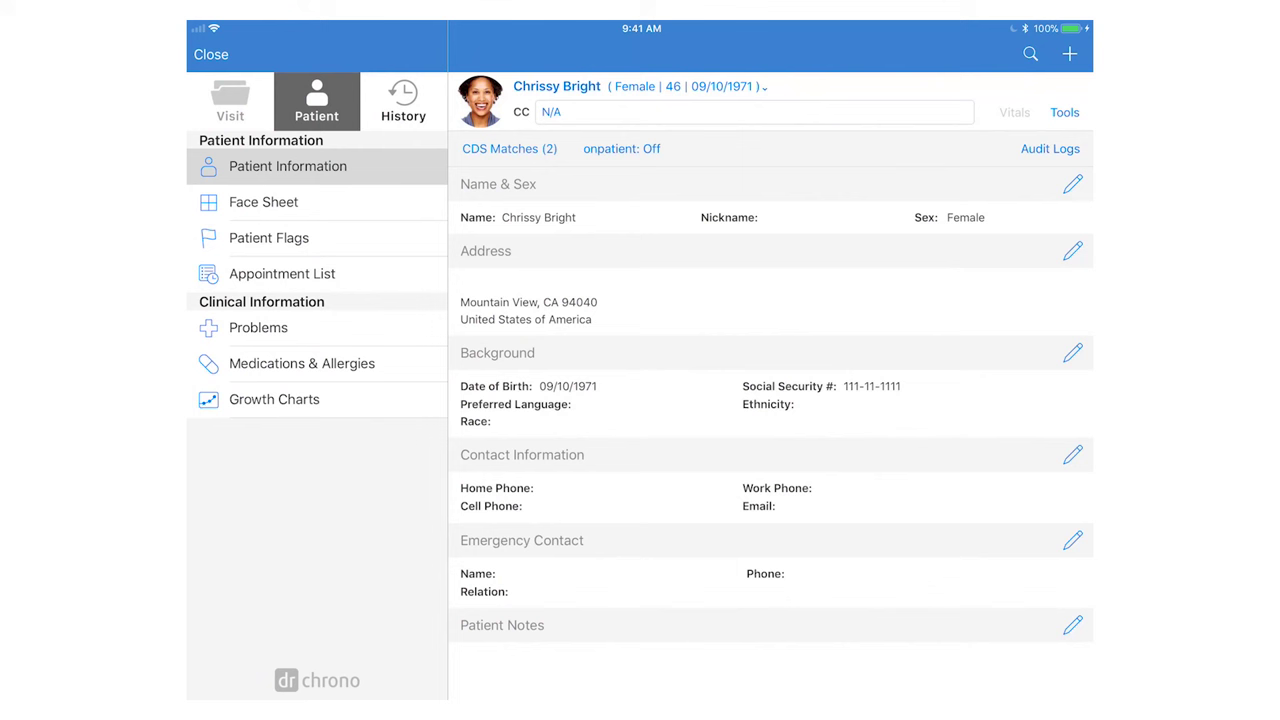
- Book the patient's new Exam 1 appointment for Thu Nov 2 at 3:17 PM, then save
click(1069, 54)
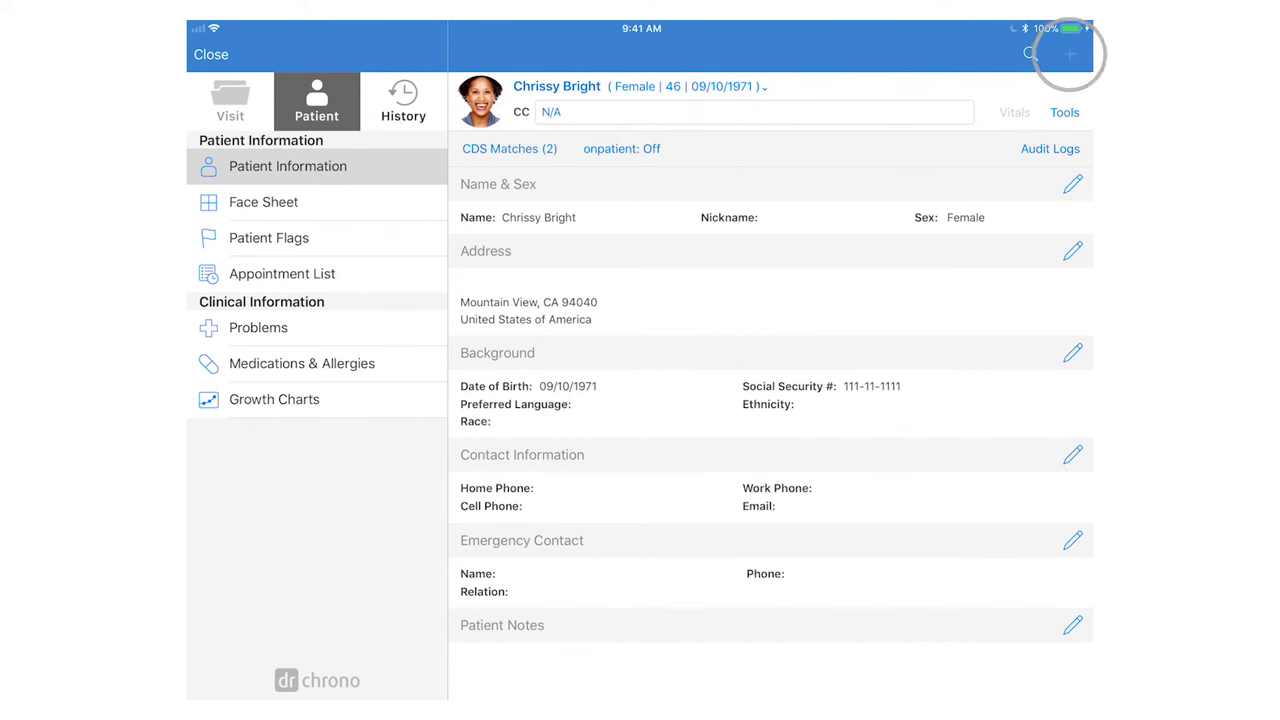
click(960, 102)
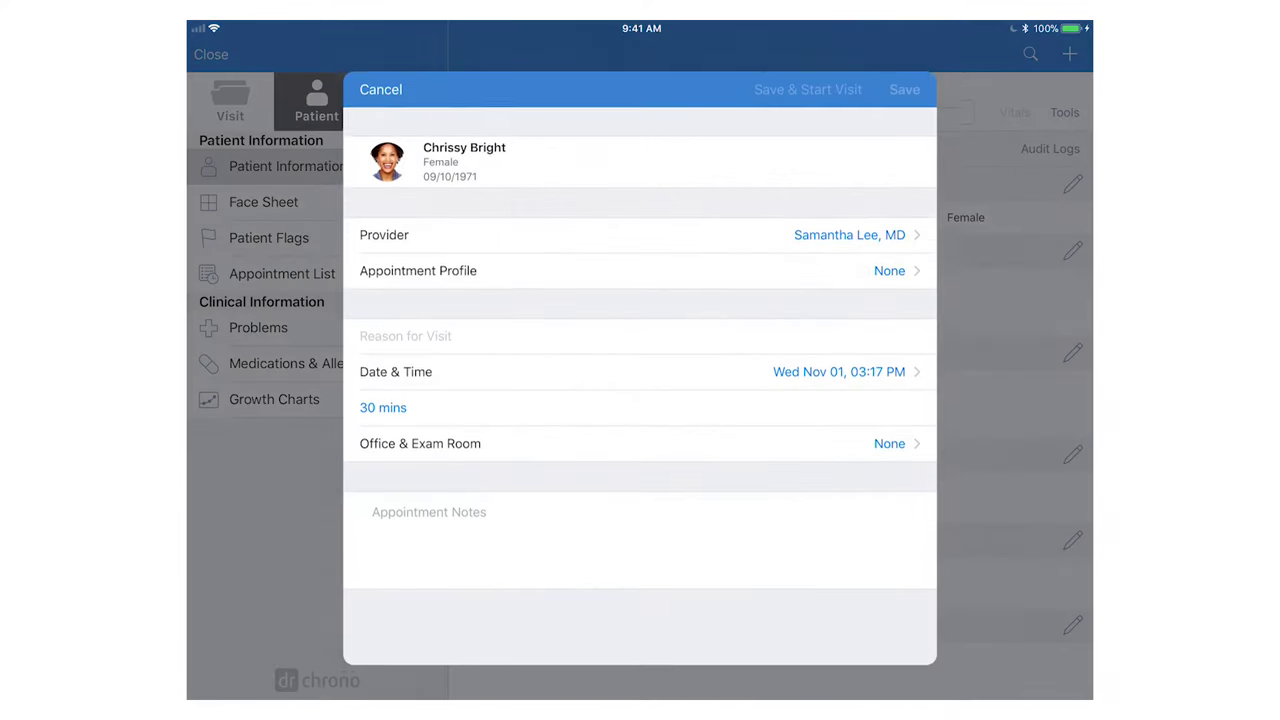
click(914, 363)
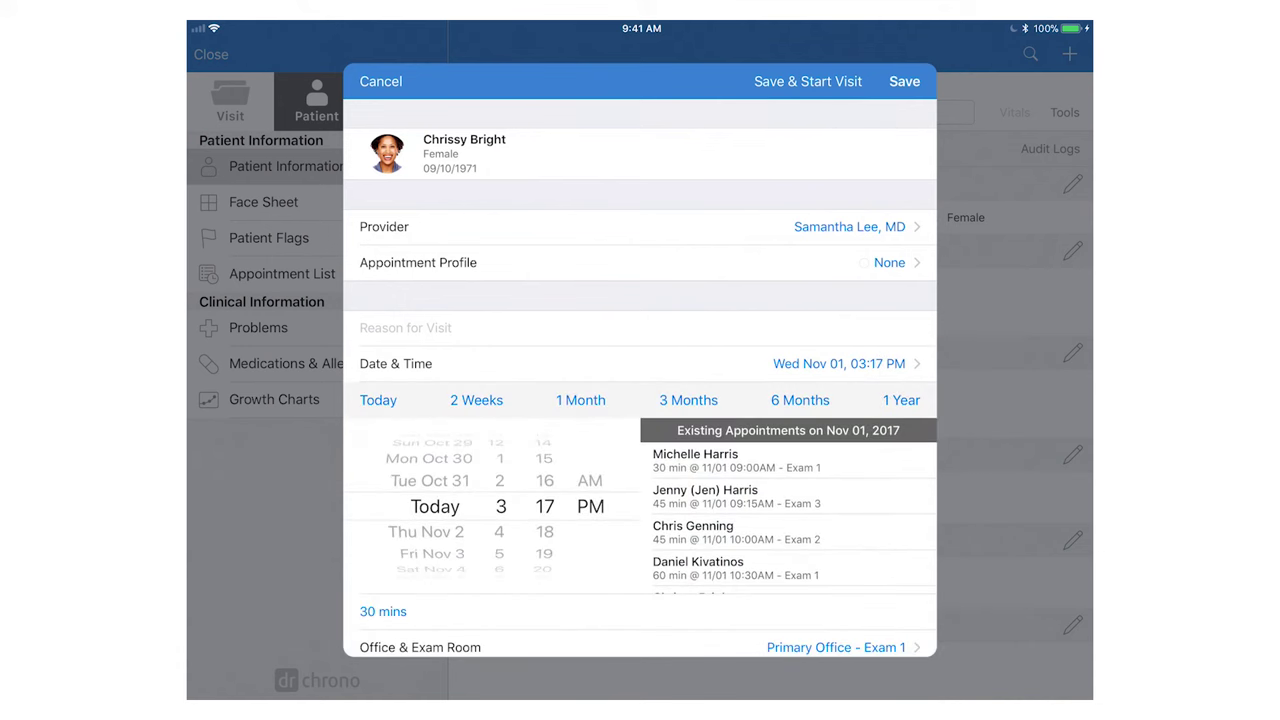
scroll(430, 506, down, 1)
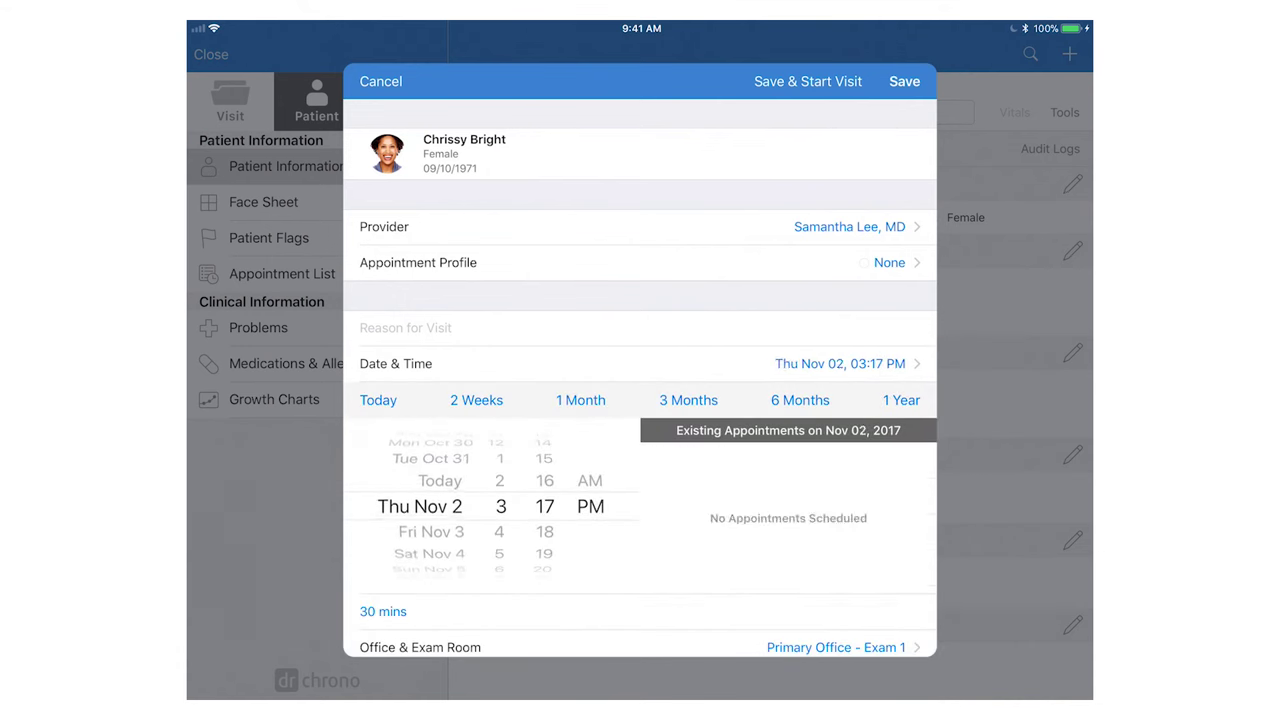
click(904, 81)
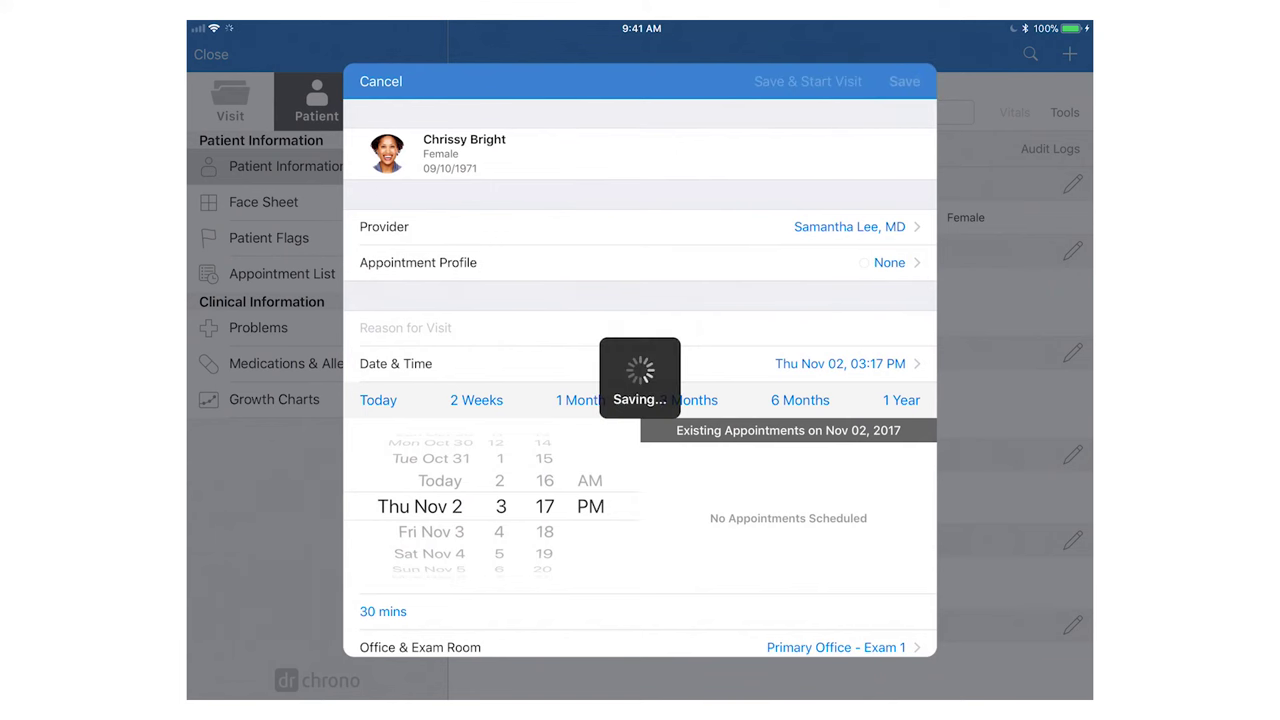